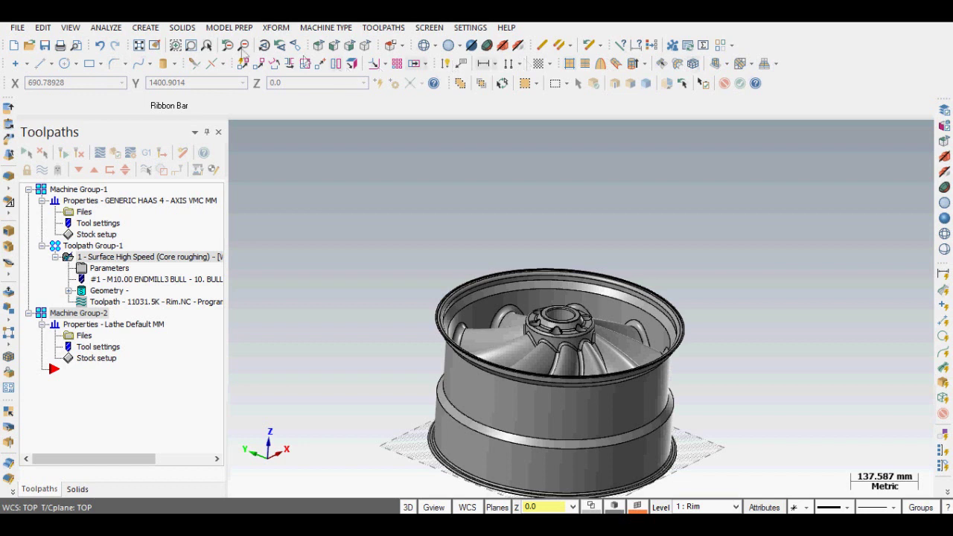
pyautogui.click(141, 30)
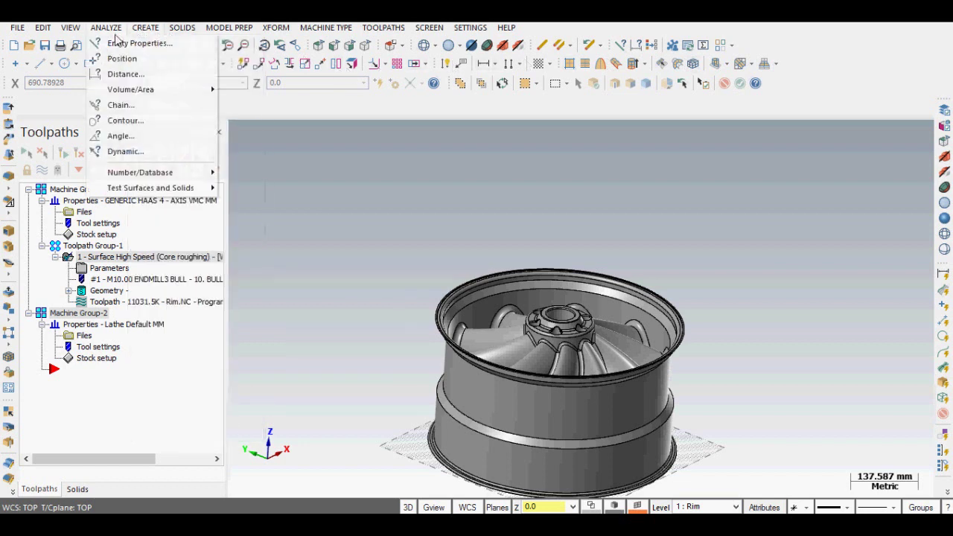
pyautogui.moveTo(75, 30)
pyautogui.moveTo(198, 29)
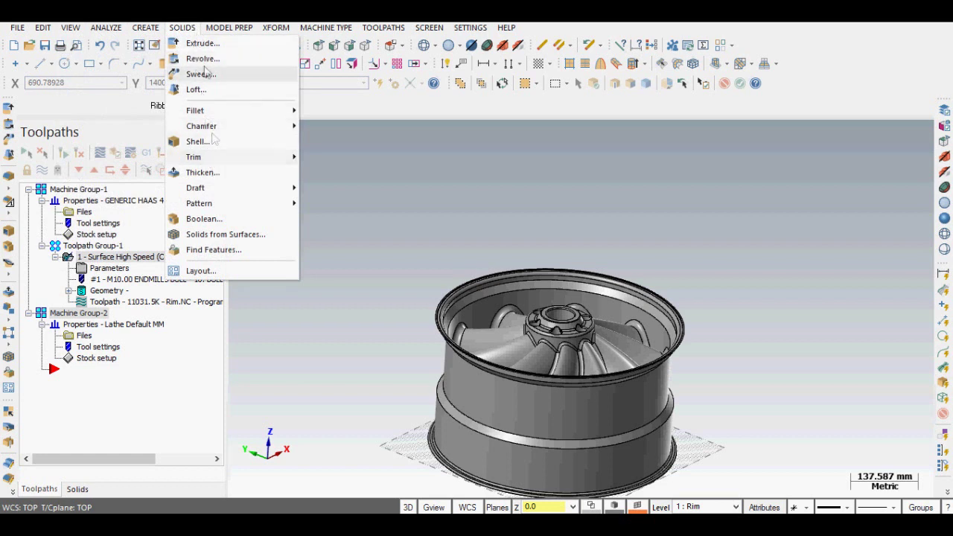
pyautogui.moveTo(151, 30)
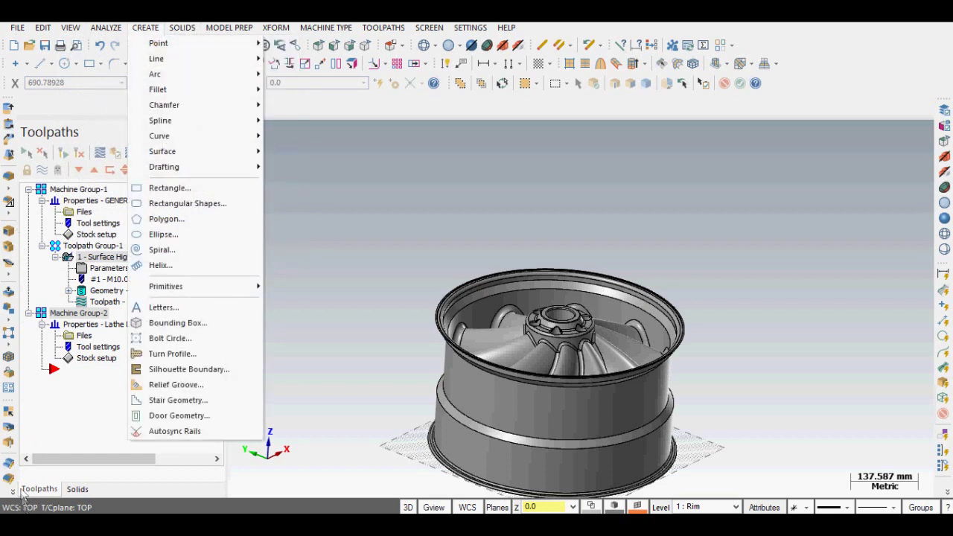
pyautogui.click(840, 129)
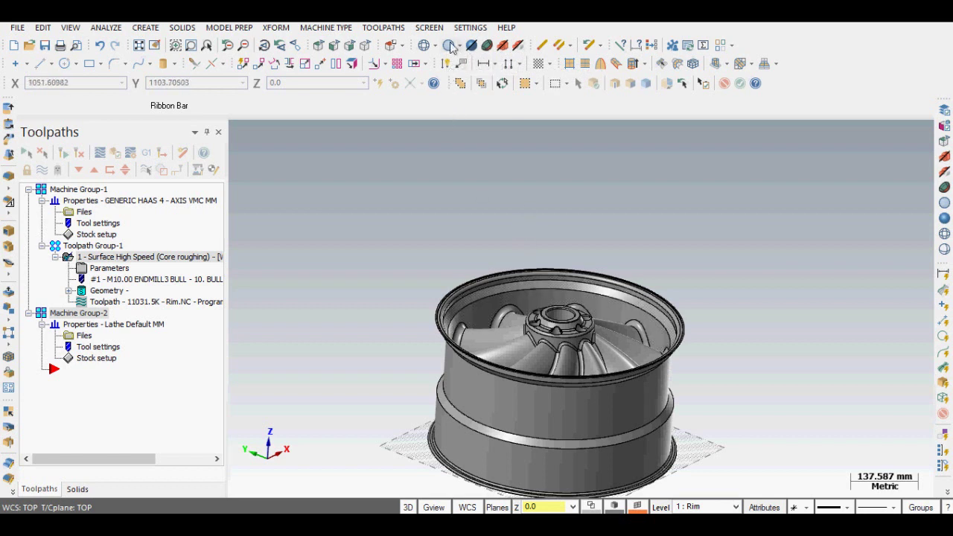
# Select the whole rim model in the graphics view
pyautogui.click(520, 47)
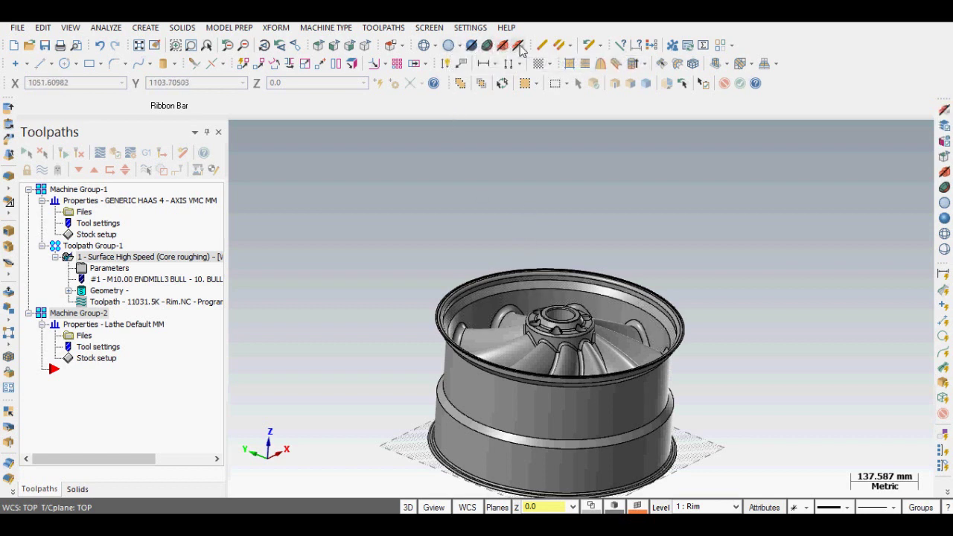
pyautogui.click(521, 48)
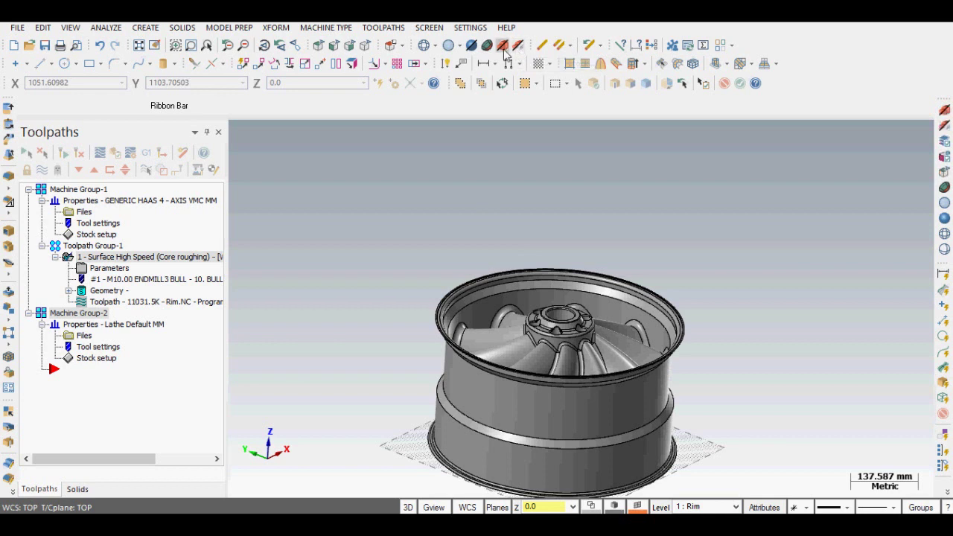
pyautogui.click(465, 271)
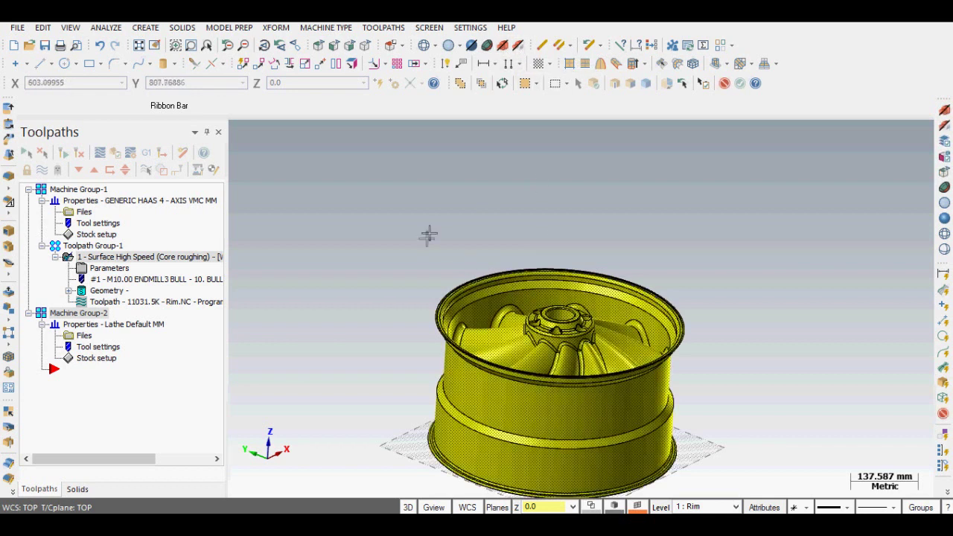
pyautogui.moveTo(405, 321)
pyautogui.mouseDown(button='middle')
pyautogui.moveTo(410, 333)
pyautogui.moveTo(275, 310)
pyautogui.mouseUp(button='middle')
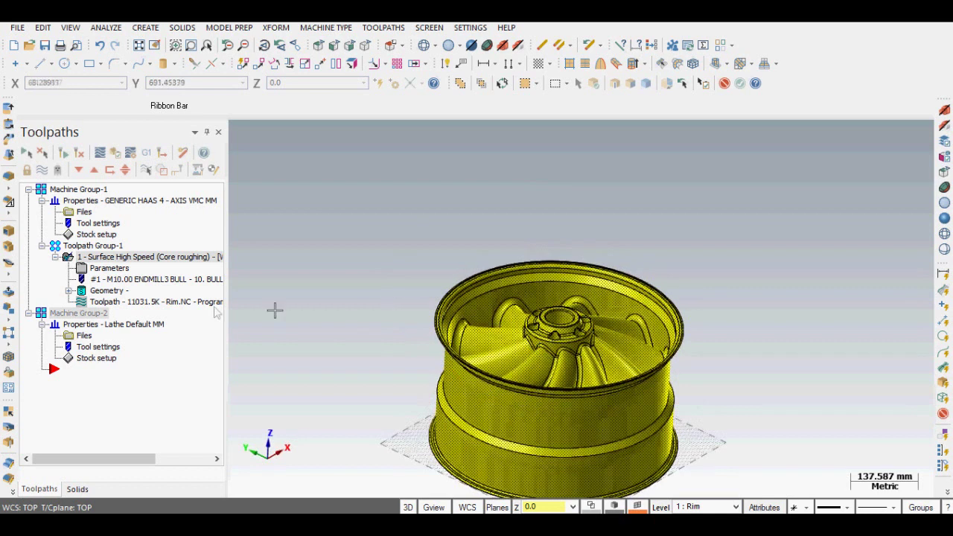
pyautogui.doubleClick(91, 190)
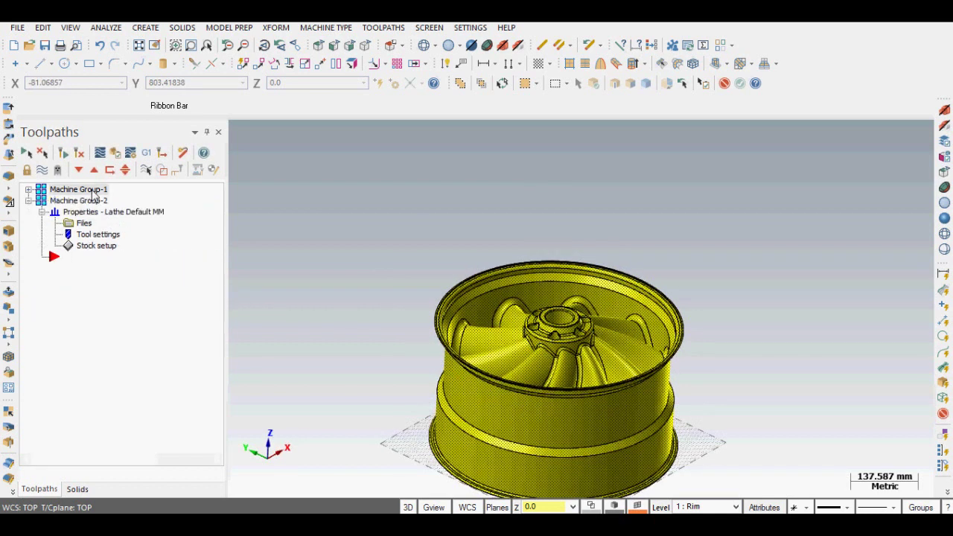
pyautogui.click(29, 189)
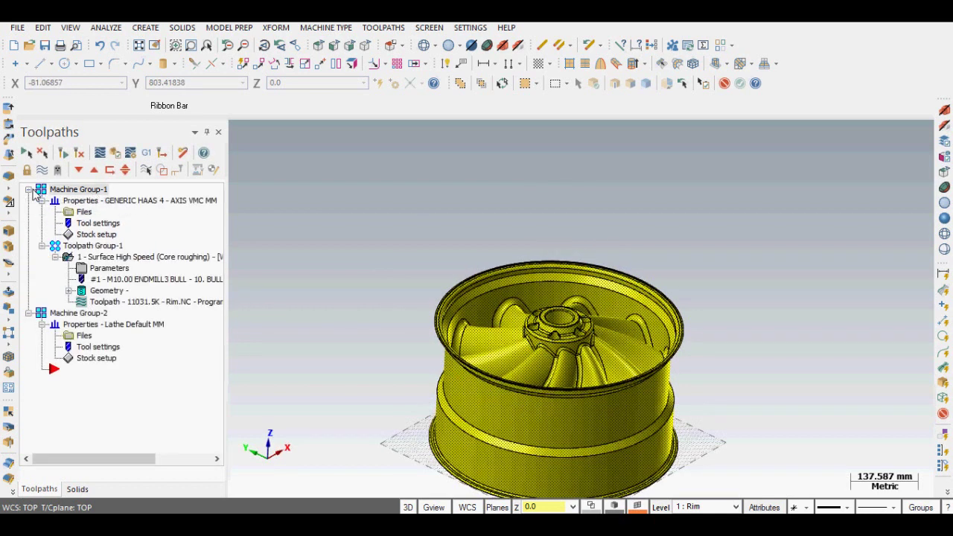
pyautogui.rightClick(73, 192)
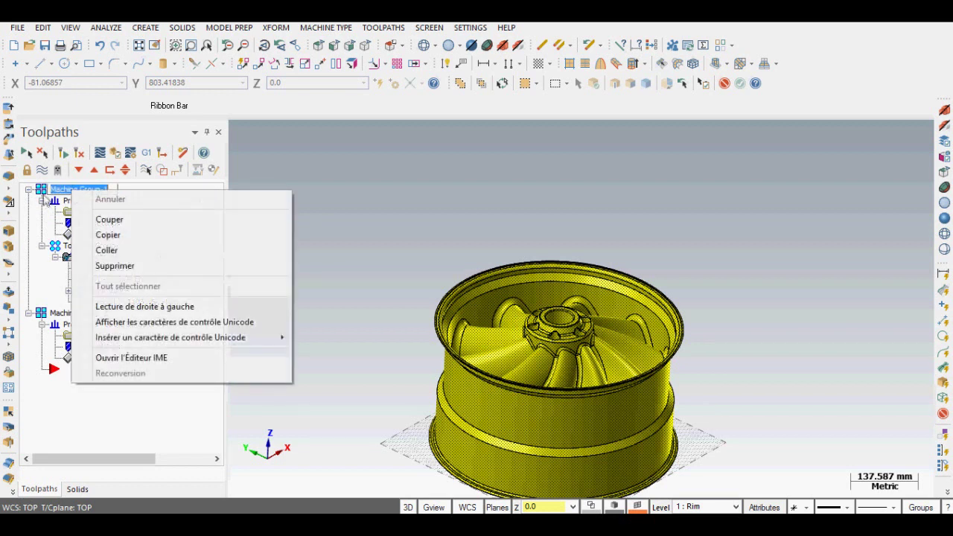
pyautogui.click(46, 192)
pyautogui.rightClick(54, 192)
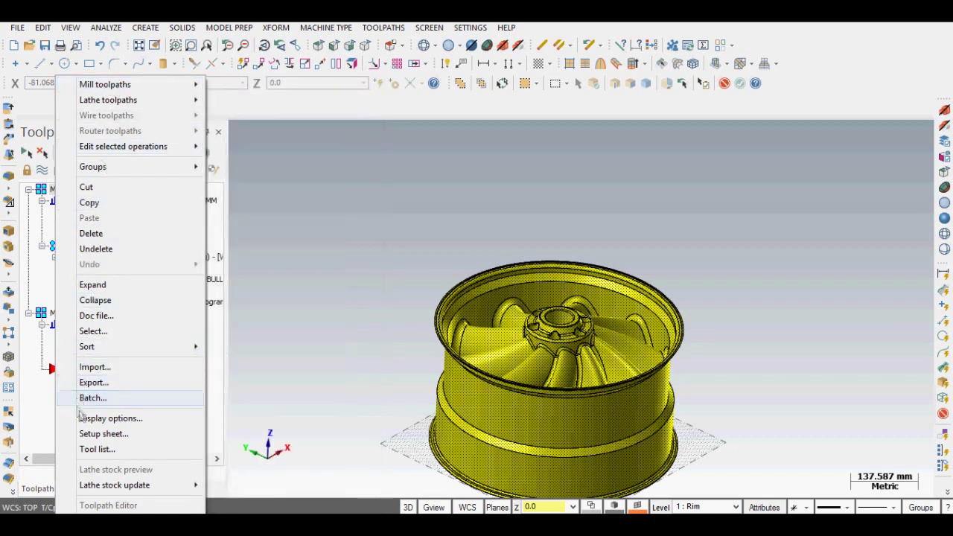
pyautogui.click(42, 427)
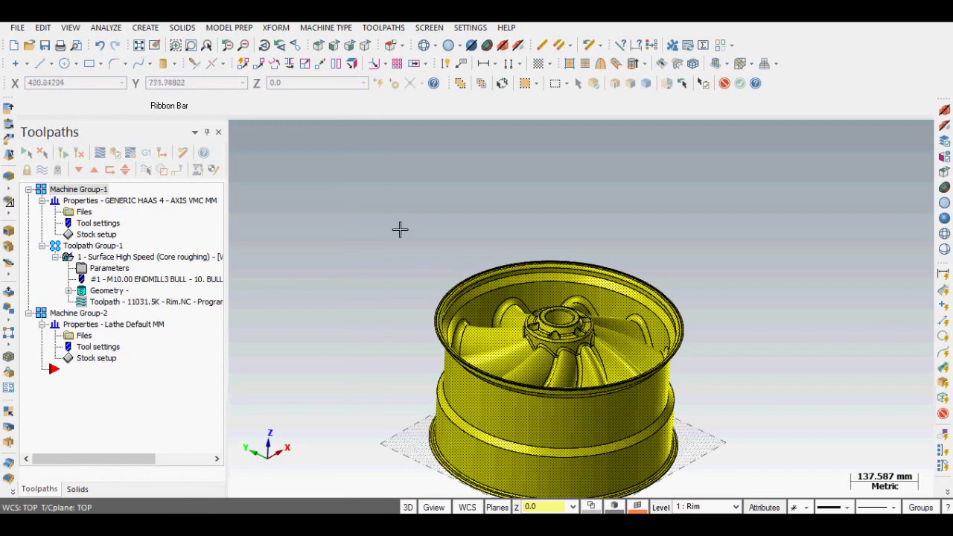
pyautogui.moveTo(332, 236); pyautogui.dragTo(419, 226, button='middle')
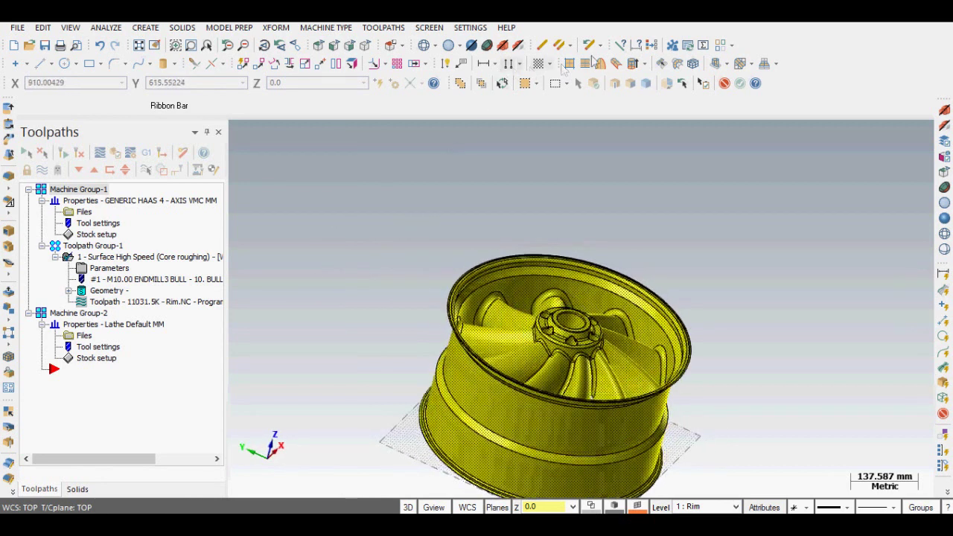
pyautogui.click(651, 45)
pyautogui.moveTo(402, 249); pyautogui.dragTo(310, 319, button='middle')
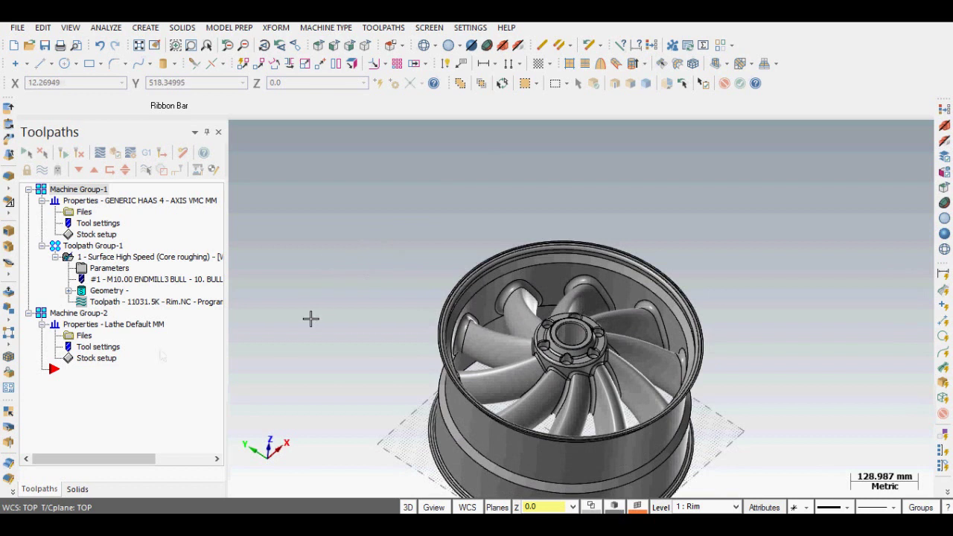
pyautogui.doubleClick(95, 203)
pyautogui.click(42, 201)
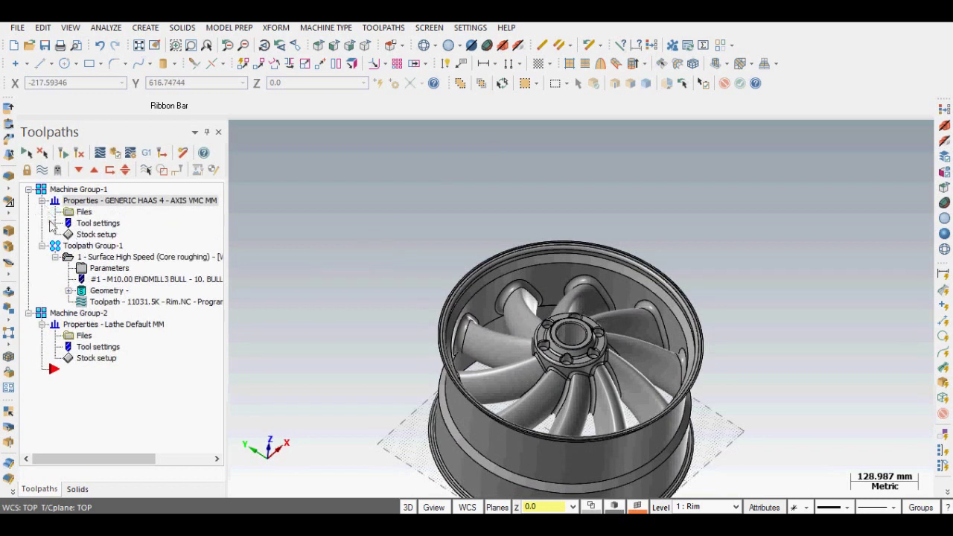
# Open the core roughing operation's parameters and review its toolpath type, holder, XY stepover and stock-to-leave settings
pyautogui.click(94, 270)
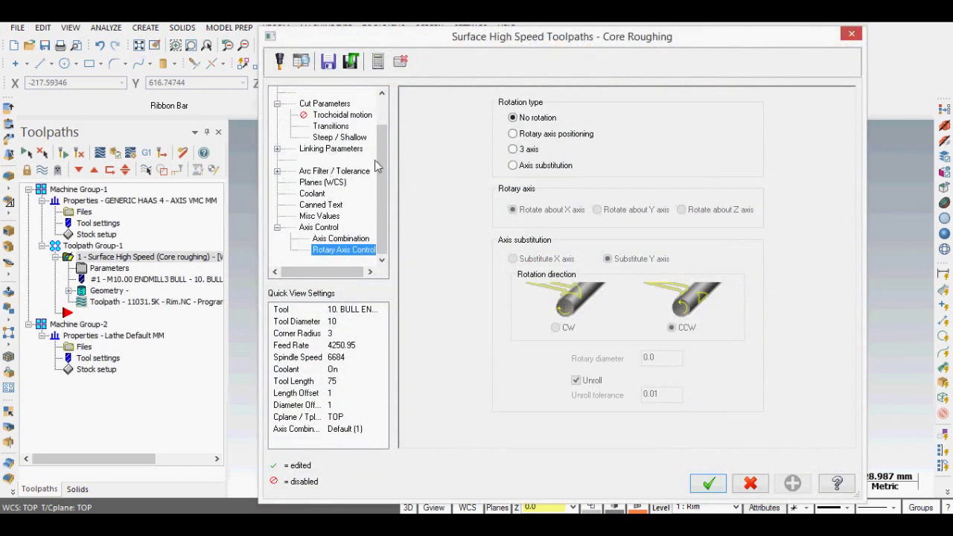
pyautogui.scroll(1, 380, 171)
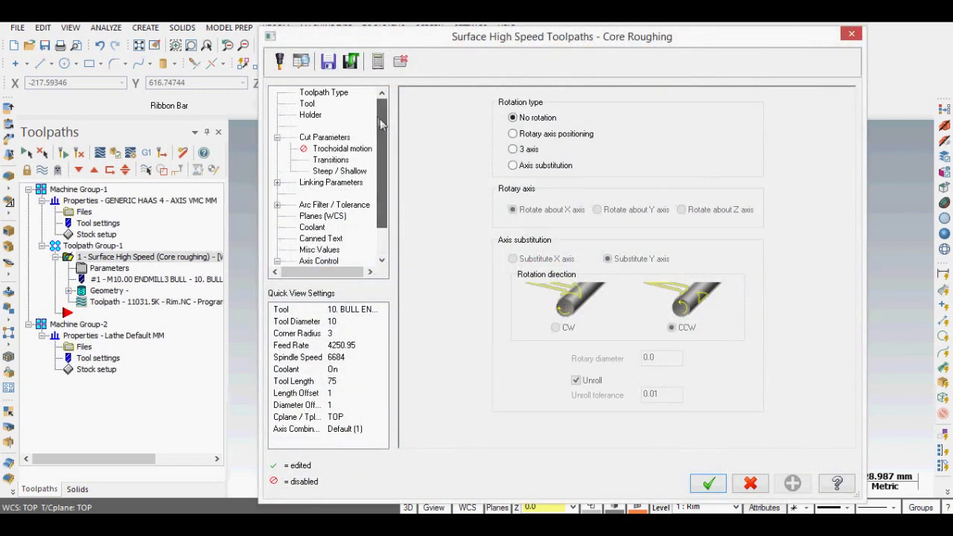
pyautogui.click(309, 95)
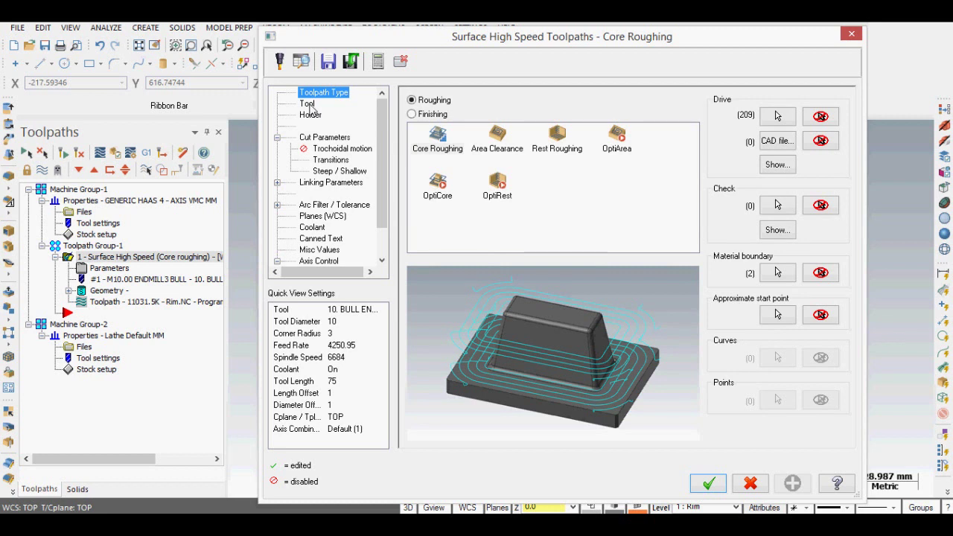
pyautogui.click(308, 104)
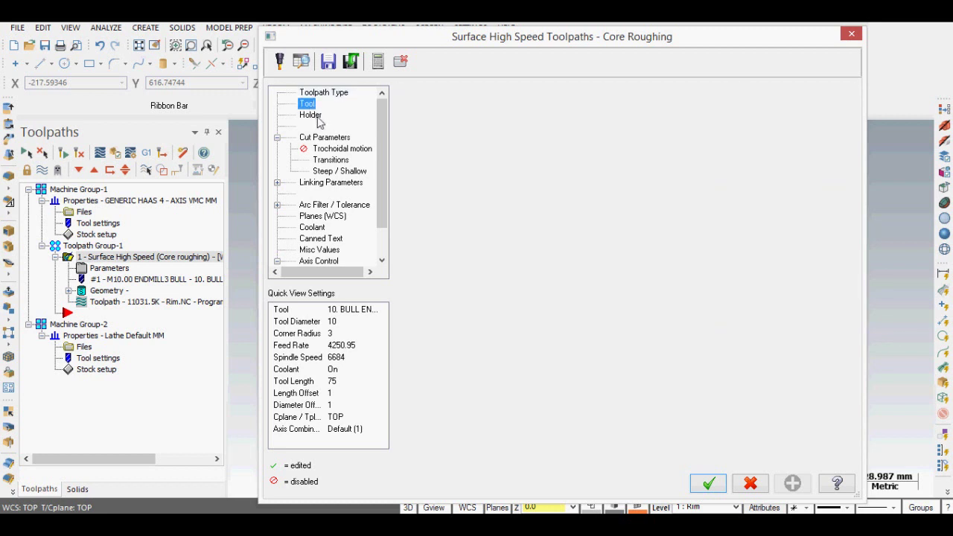
pyautogui.click(311, 115)
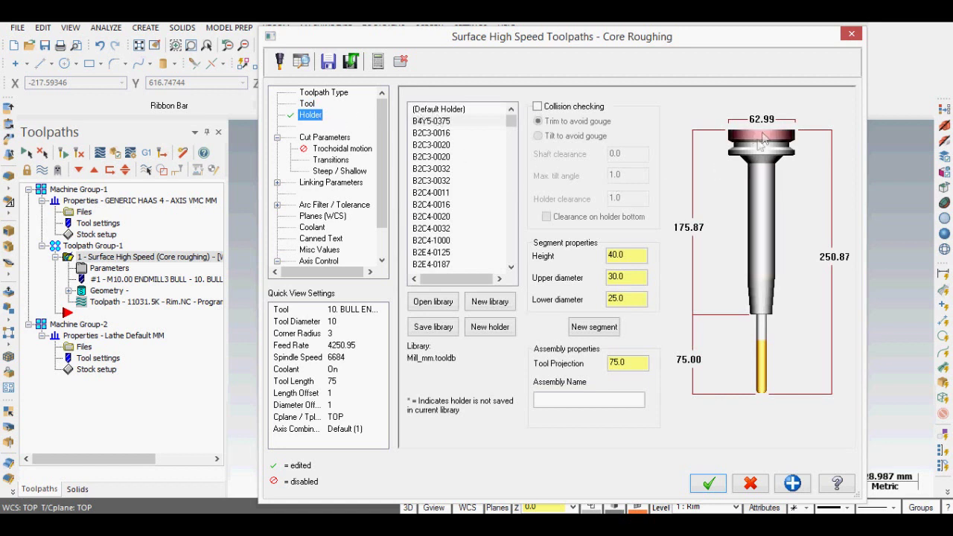
pyautogui.click(335, 139)
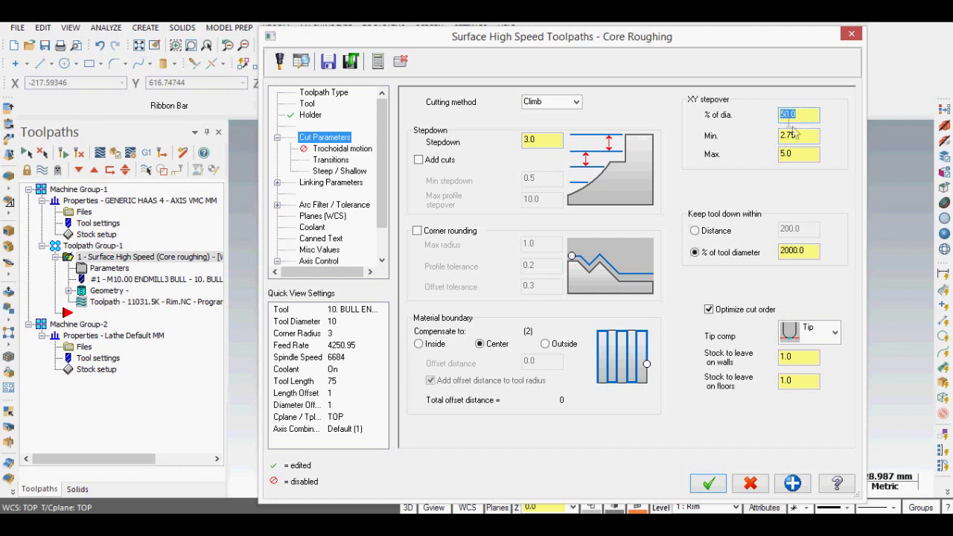
pyautogui.click(802, 136)
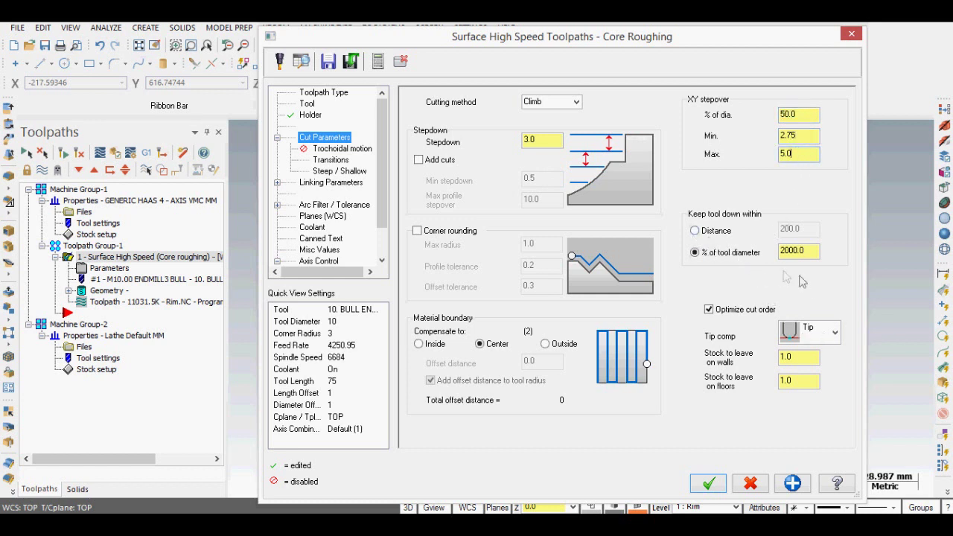
pyautogui.click(802, 379)
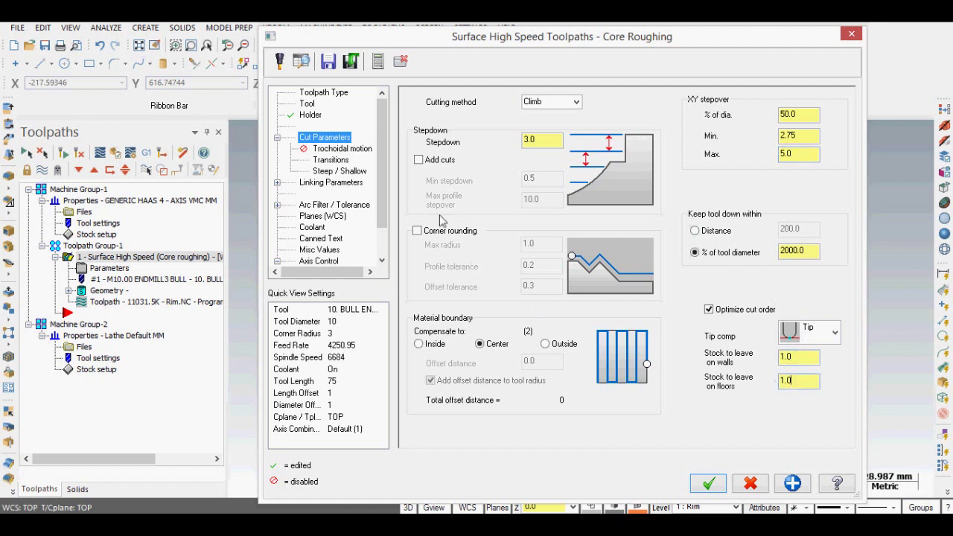
# Review the core roughing tool's feeds and speeds, the transitions and the linking parameters, and close the parameters without changes
pyautogui.click(307, 104)
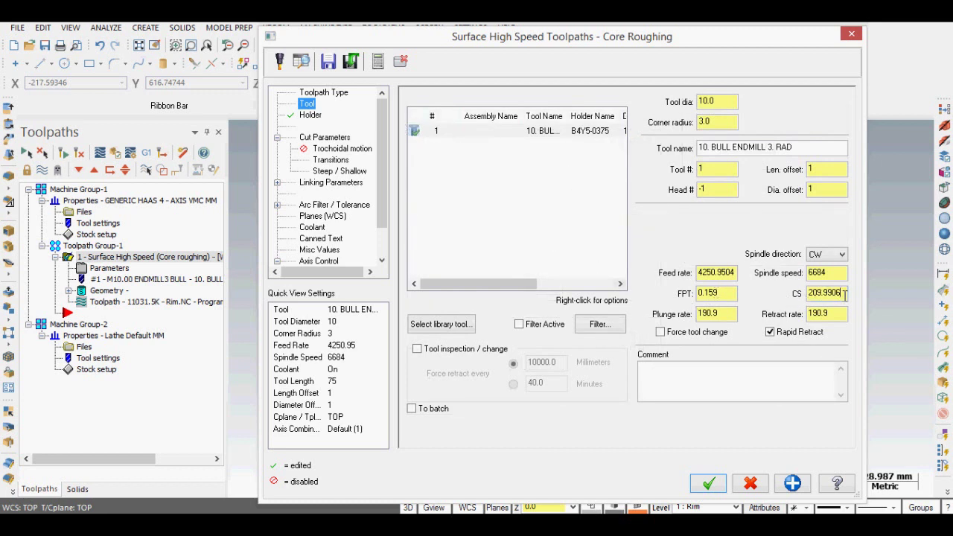
pyautogui.click(730, 273)
pyautogui.click(328, 165)
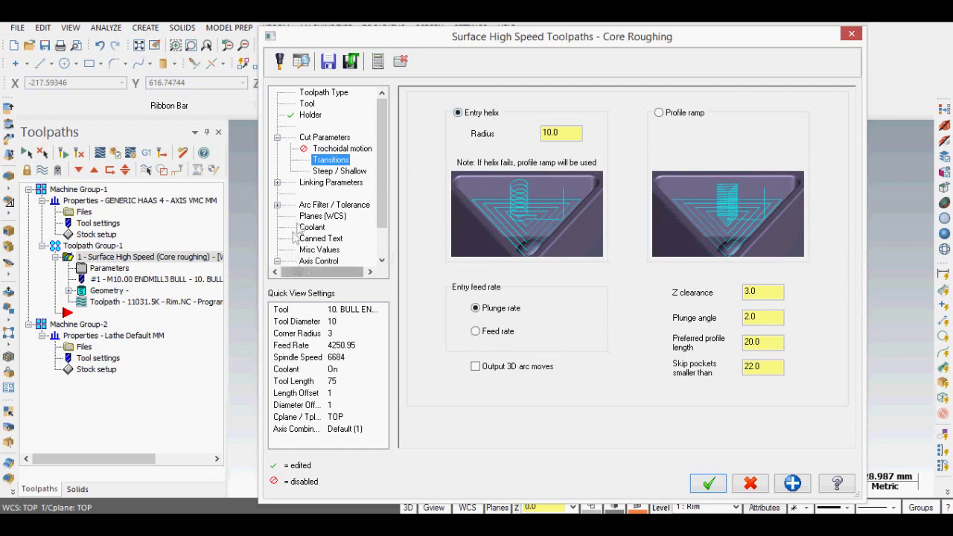
pyautogui.click(327, 172)
pyautogui.click(329, 182)
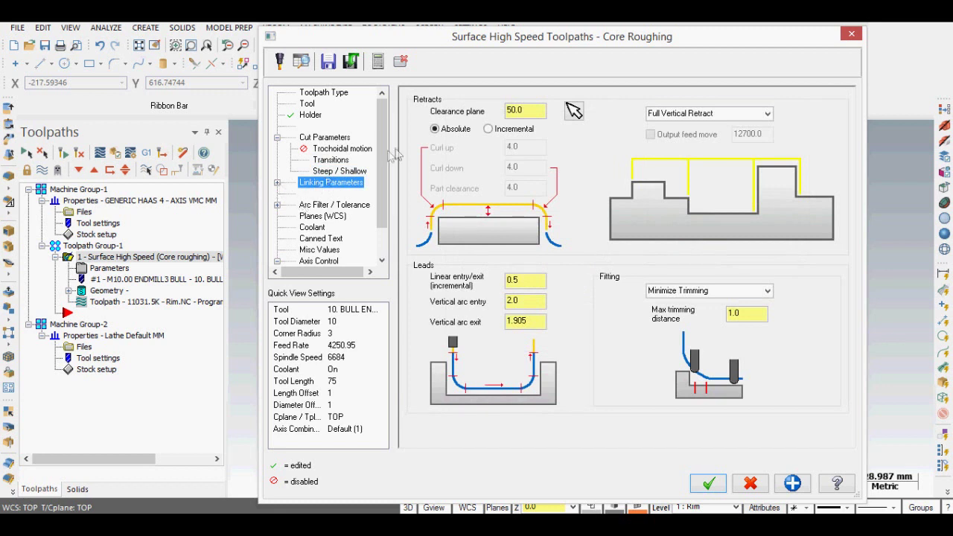
pyautogui.click(852, 35)
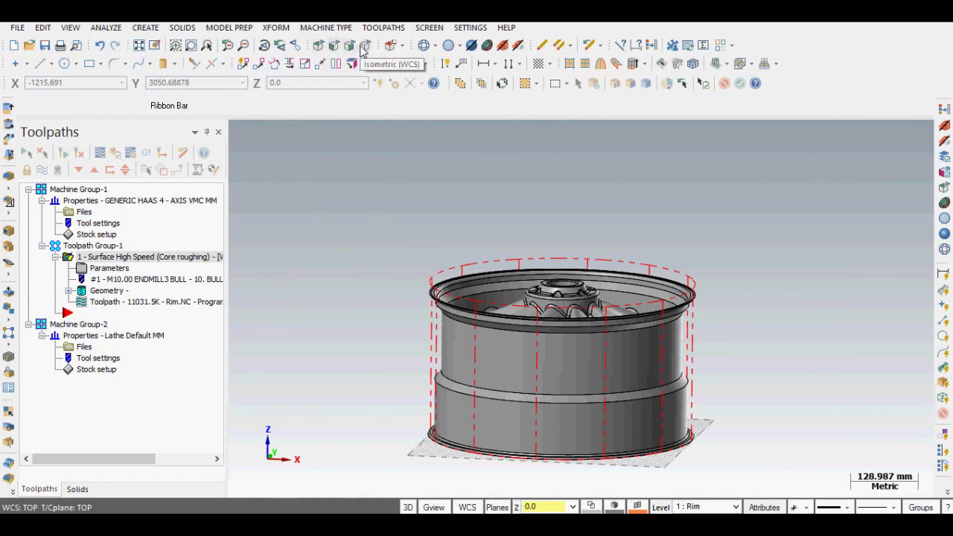
# Examine the available WCS views and the options for setting the construction and tool planes on the rim
pyautogui.moveTo(444, 202); pyautogui.dragTo(442, 271, button='middle')
pyautogui.moveTo(559, 319); pyautogui.dragTo(573, 301, button='middle')
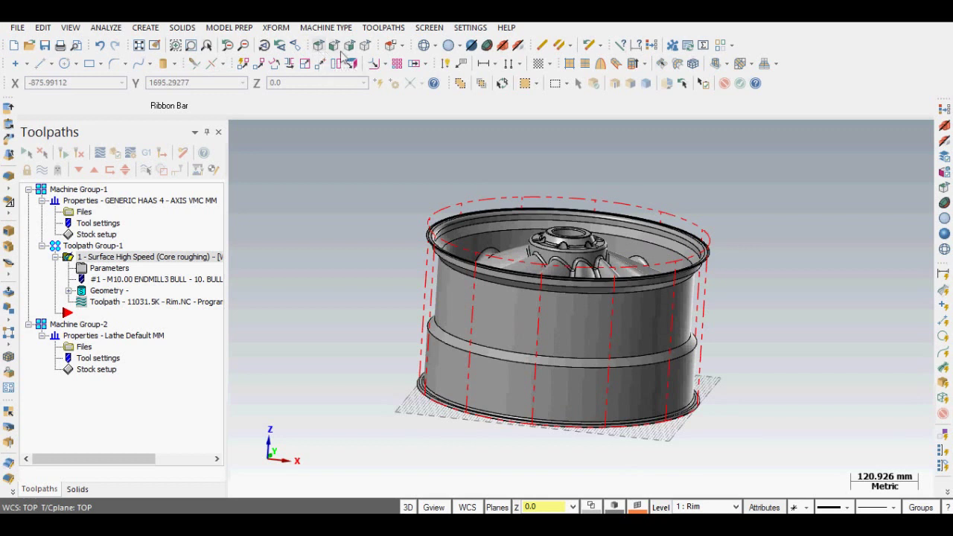
pyautogui.click(403, 47)
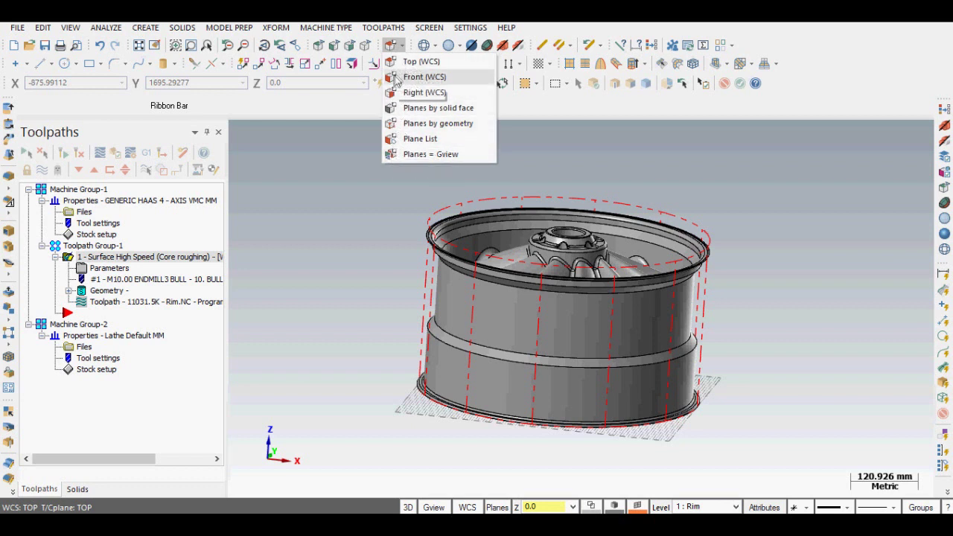
pyautogui.click(496, 507)
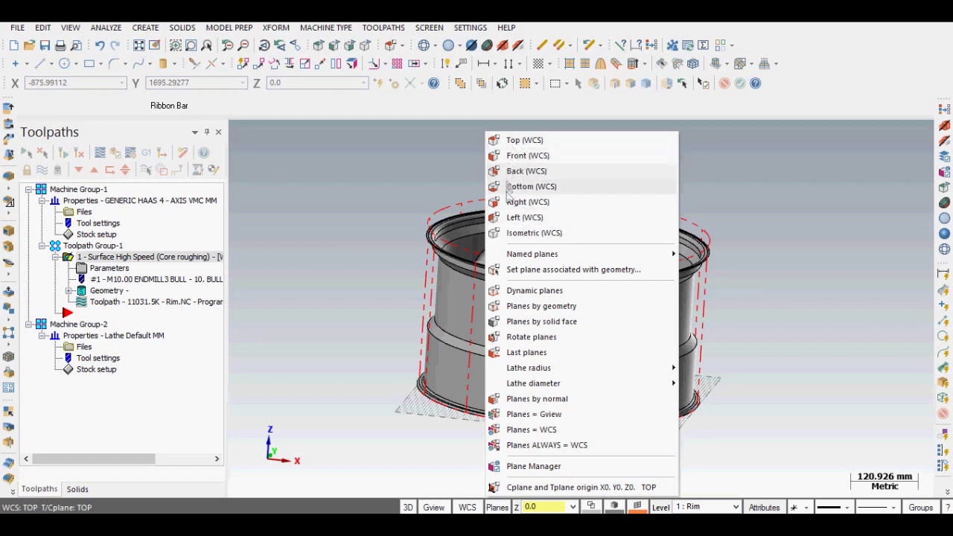
pyautogui.click(419, 147)
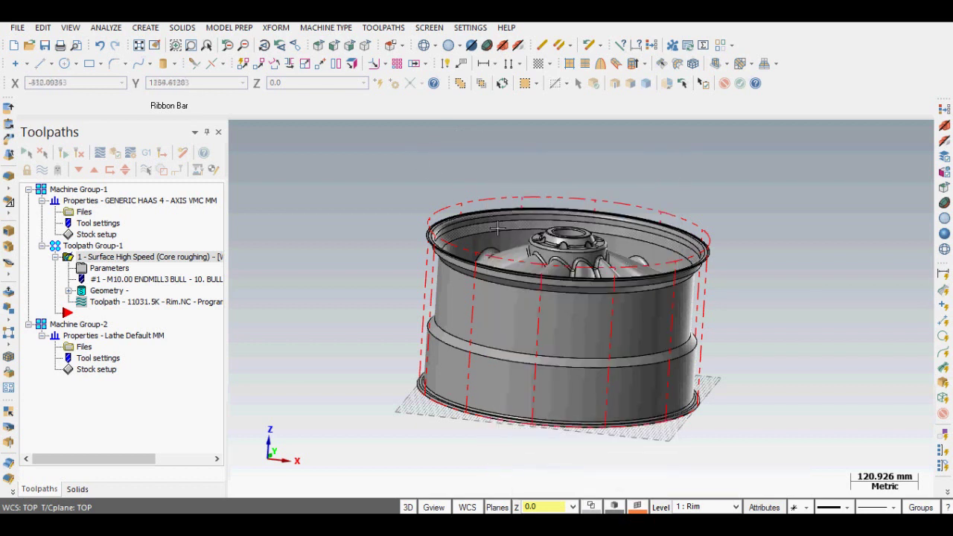
pyautogui.scroll(1, 418, 179)
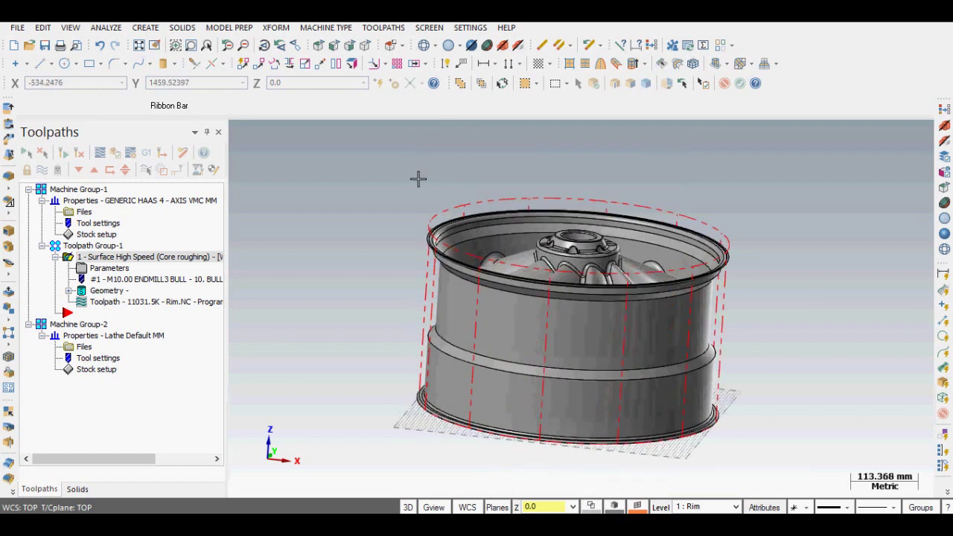
pyautogui.scroll(-2, 417, 178)
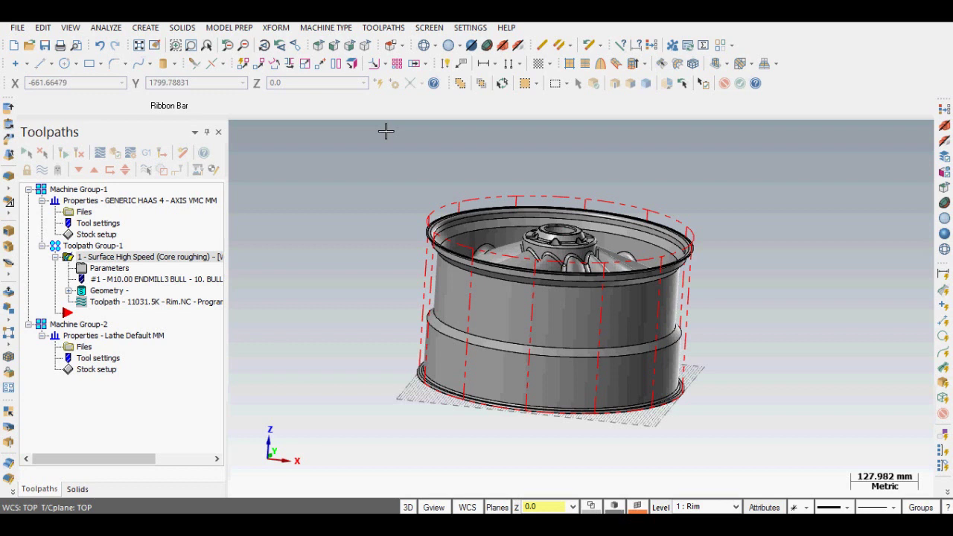
pyautogui.click(405, 45)
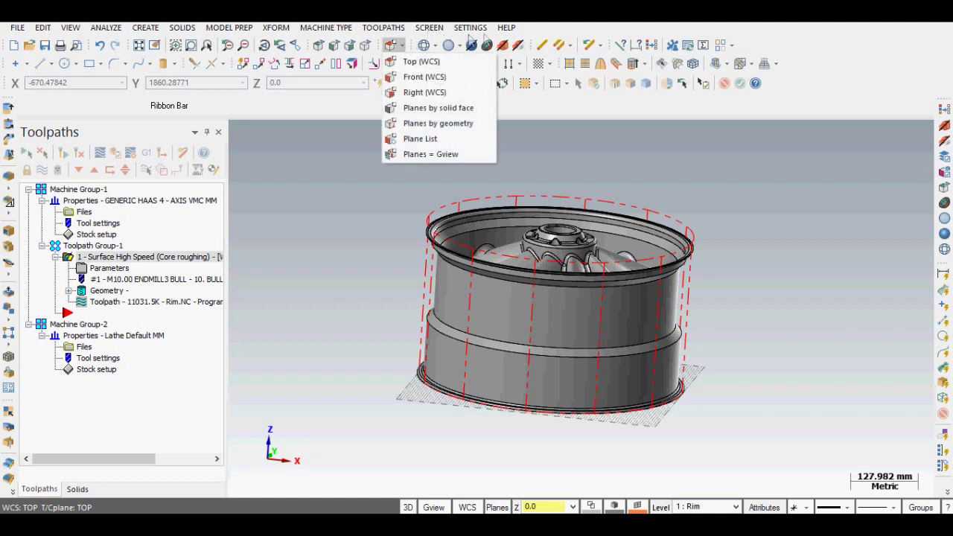
# Hide and redisplay the stock boundary around the rim, and switch the stock shading on and off
pyautogui.click(538, 33)
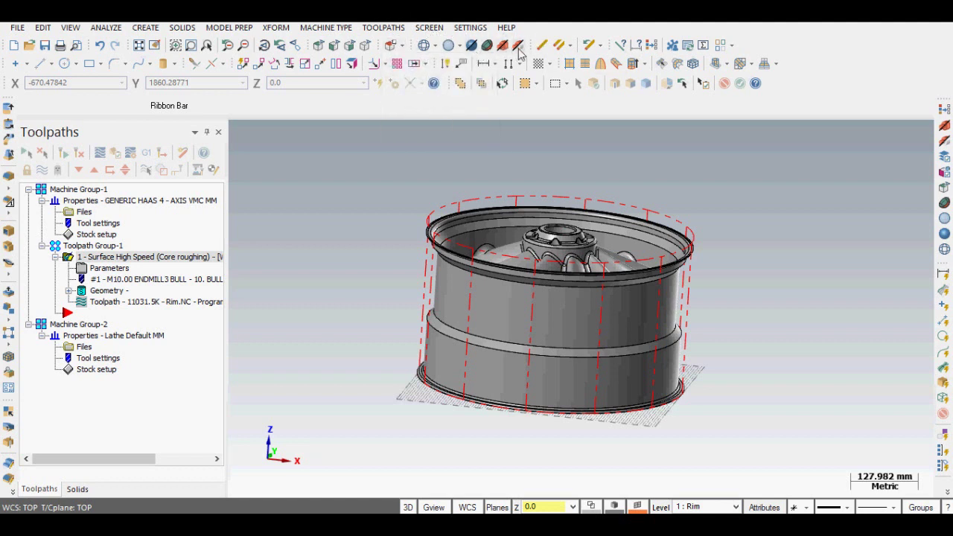
pyautogui.click(518, 47)
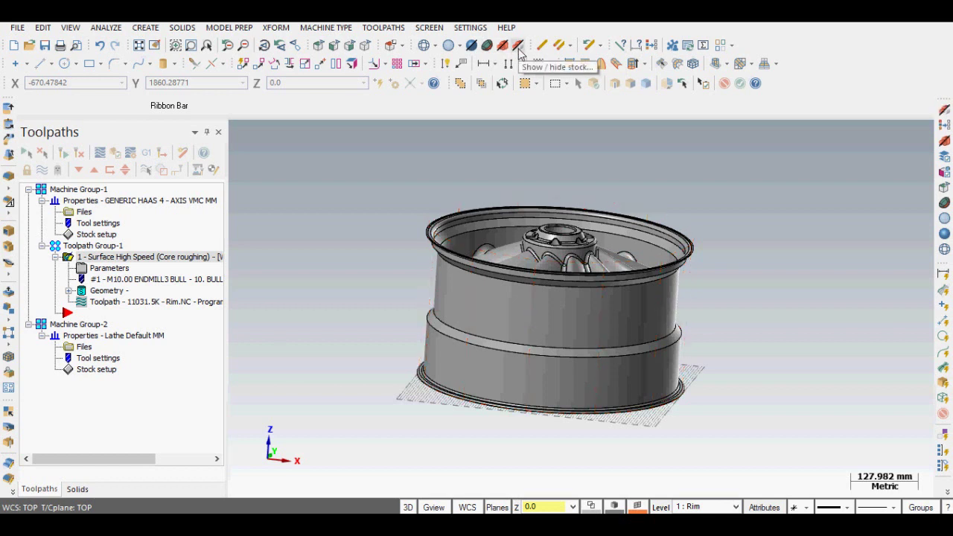
pyautogui.click(519, 46)
pyautogui.click(500, 46)
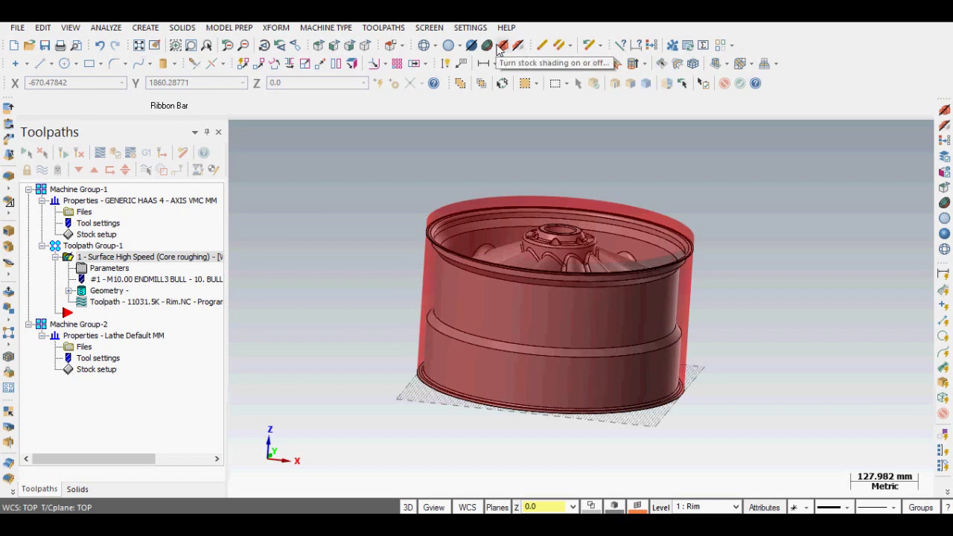
pyautogui.click(500, 46)
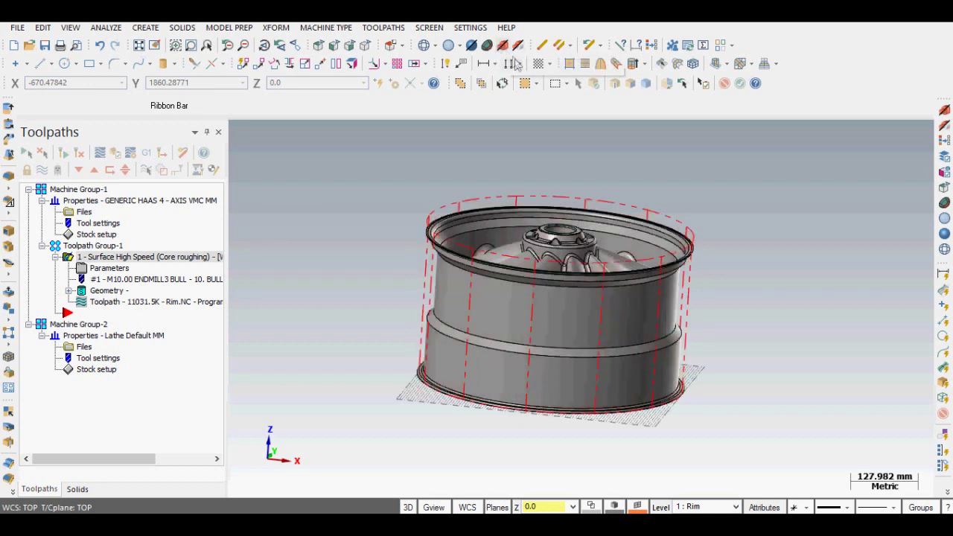
# Turn on translucency for the rim, inspect the see-through model from above, and turn translucency off again
pyautogui.click(471, 46)
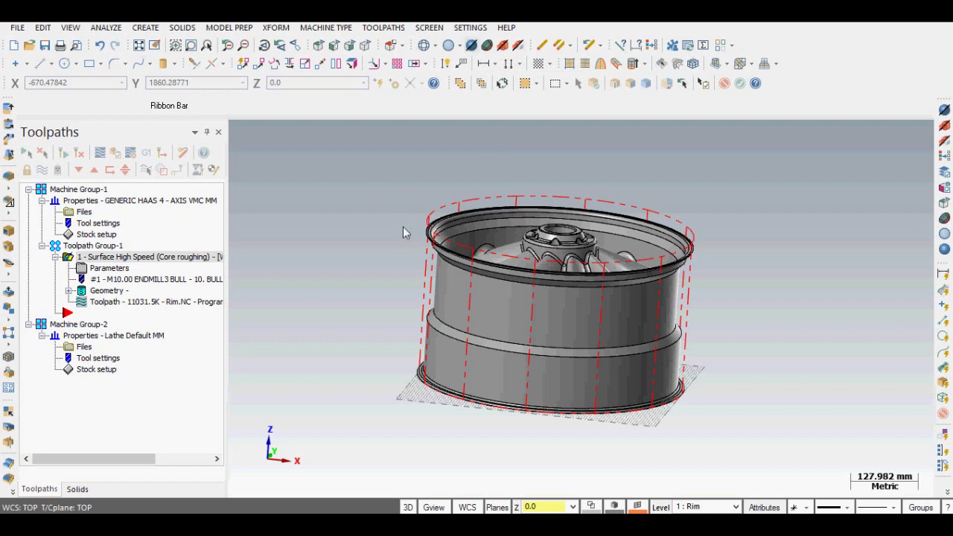
pyautogui.moveTo(417, 187)
pyautogui.mouseDown(button='middle')
pyautogui.moveTo(396, 249)
pyautogui.moveTo(372, 245)
pyautogui.moveTo(410, 209)
pyautogui.moveTo(541, 187)
pyautogui.moveTo(580, 195)
pyautogui.moveTo(461, 178)
pyautogui.moveTo(389, 222)
pyautogui.moveTo(382, 251)
pyautogui.moveTo(491, 259)
pyautogui.moveTo(439, 202)
pyautogui.moveTo(385, 183)
pyautogui.moveTo(385, 206)
pyautogui.moveTo(405, 186)
pyautogui.mouseUp(button='middle')
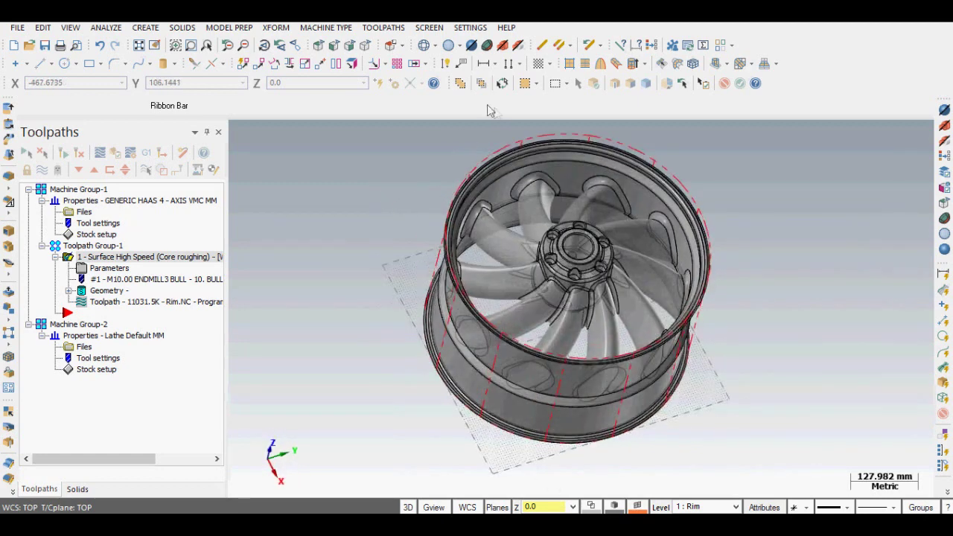
pyautogui.click(449, 46)
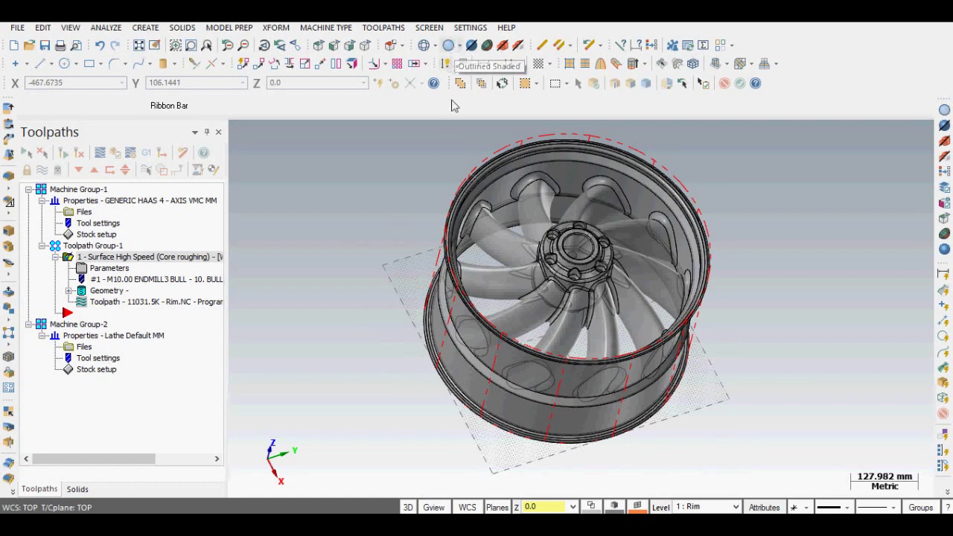
pyautogui.scroll(1, 451, 175)
pyautogui.moveTo(449, 175); pyautogui.dragTo(448, 165, button='middle')
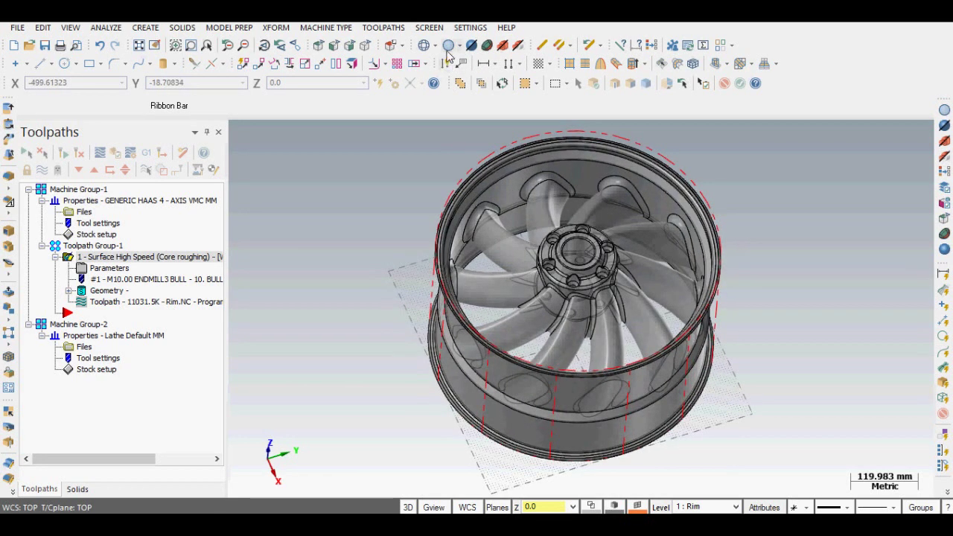
pyautogui.click(470, 47)
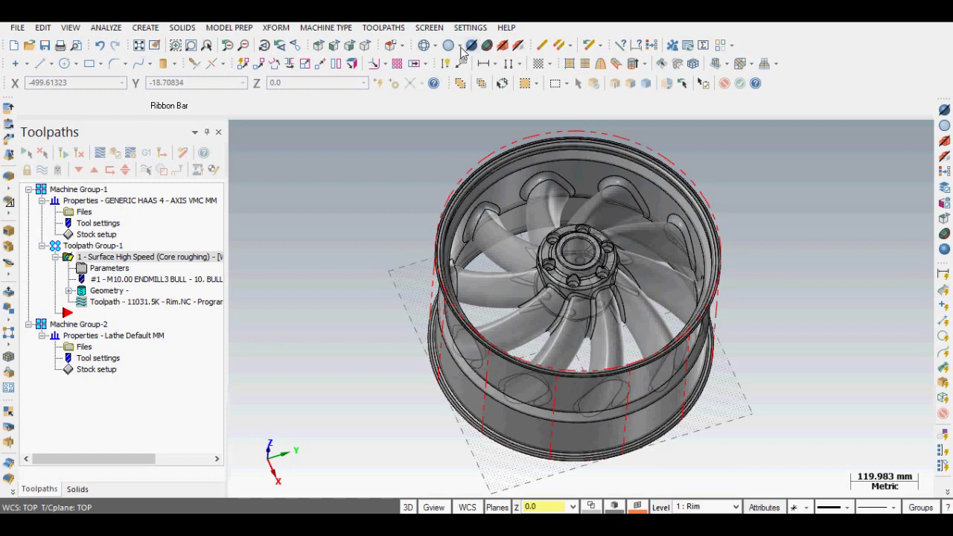
# Compare the Outlined Shaded and Shaded display modes on the rim, inspecting the hub and spokes close up without edge lines
pyautogui.click(461, 48)
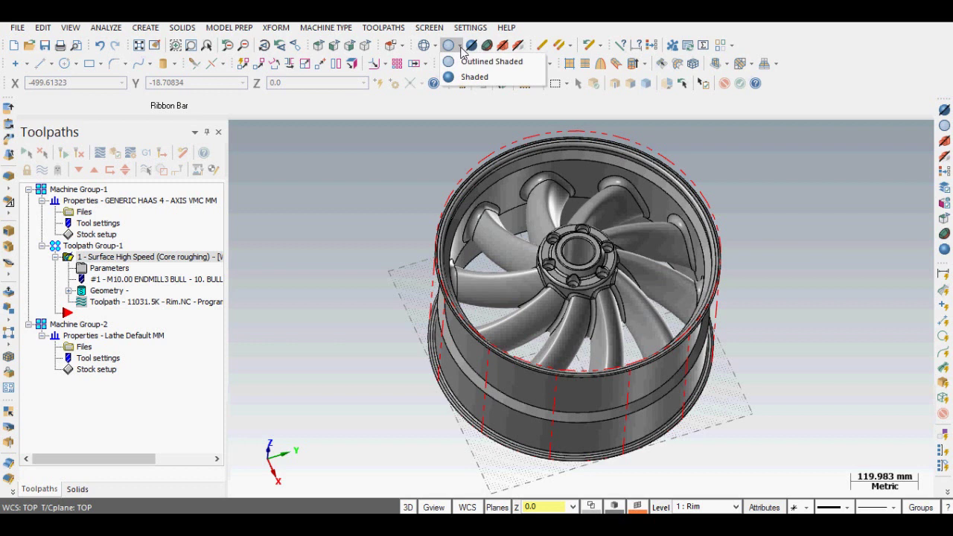
pyautogui.click(475, 64)
pyautogui.click(460, 46)
pyautogui.click(473, 75)
pyautogui.moveTo(415, 246)
pyautogui.mouseDown(button='middle')
pyautogui.moveTo(387, 238)
pyautogui.moveTo(330, 278)
pyautogui.moveTo(399, 291)
pyautogui.moveTo(500, 262)
pyautogui.moveTo(376, 276)
pyautogui.moveTo(471, 289)
pyautogui.mouseUp(button='middle')
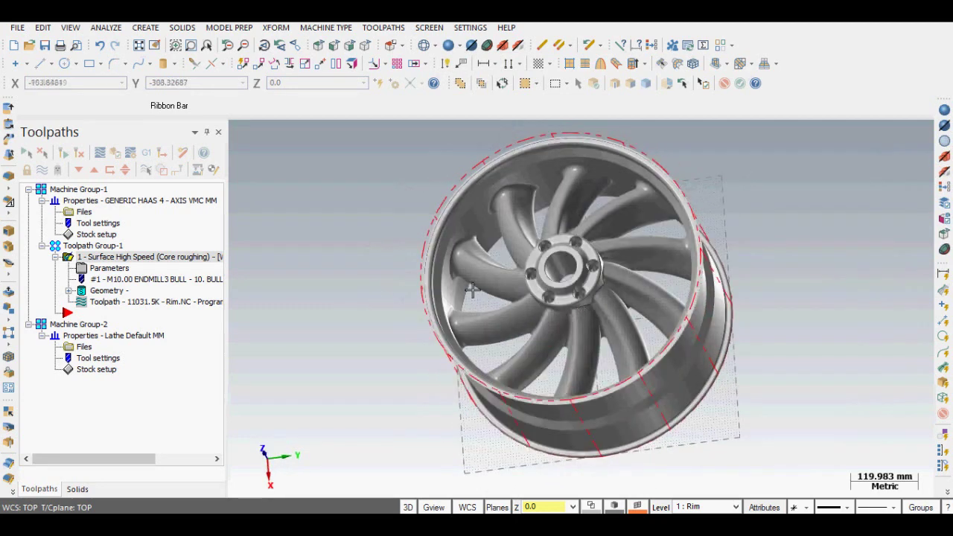
pyautogui.scroll(6, 472, 289)
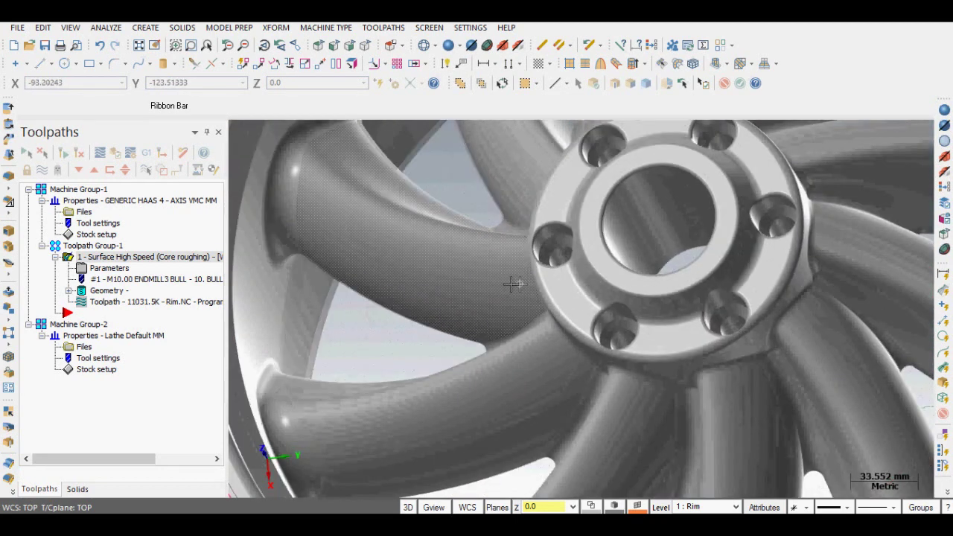
pyautogui.moveTo(512, 283); pyautogui.dragTo(482, 295, button='middle')
pyautogui.scroll(2, 541, 293)
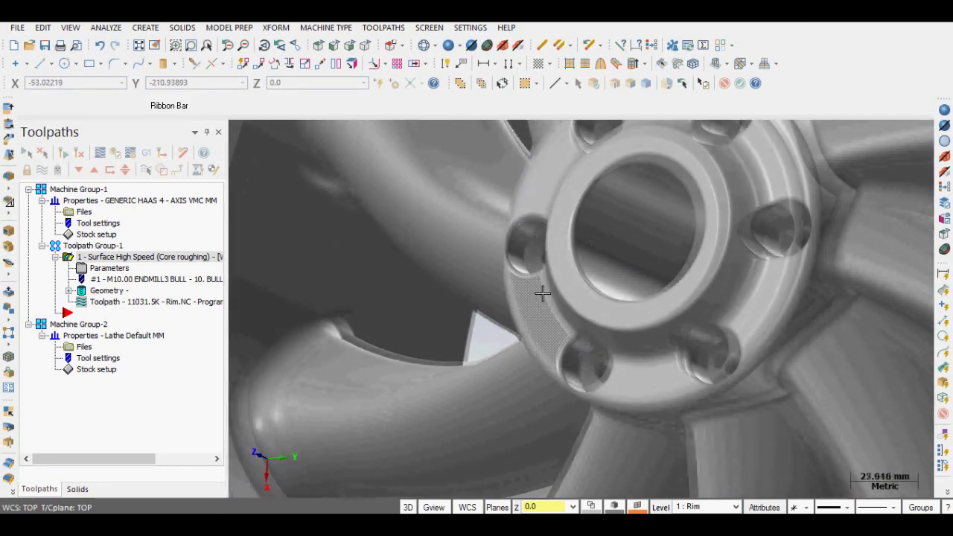
pyautogui.scroll(-8, 541, 294)
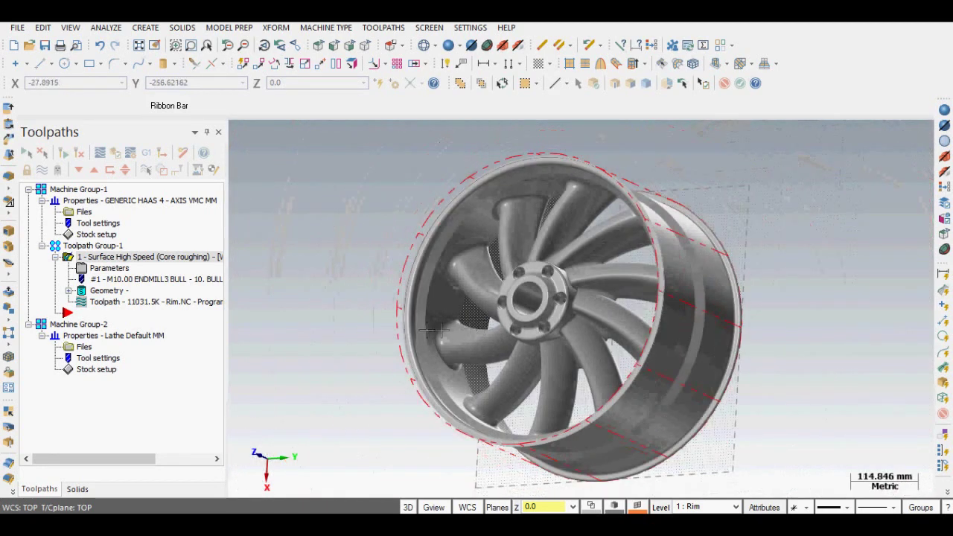
pyautogui.moveTo(426, 330); pyautogui.dragTo(462, 236, button='middle')
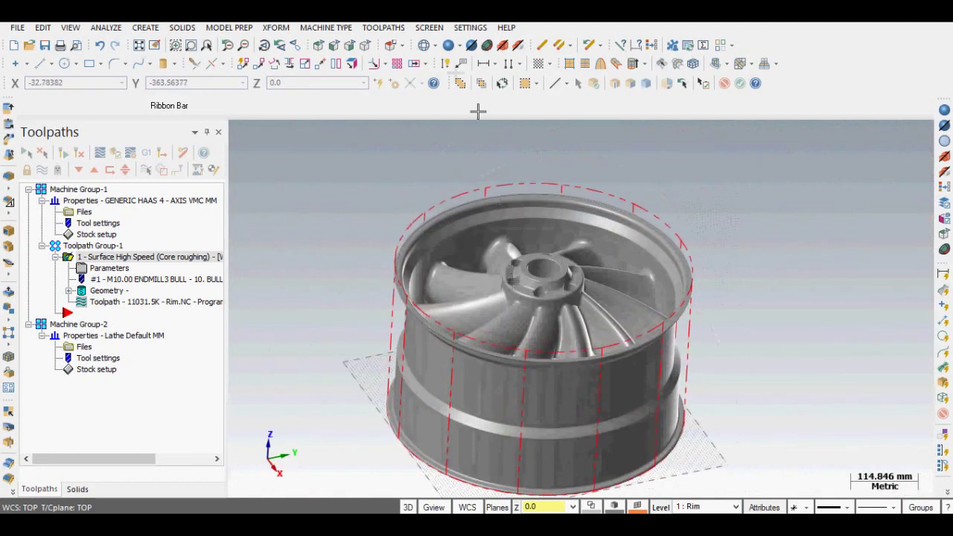
# Display the rim in Outlined Shaded mode and check its edges around the hub and spokes
pyautogui.click(456, 46)
pyautogui.click(457, 64)
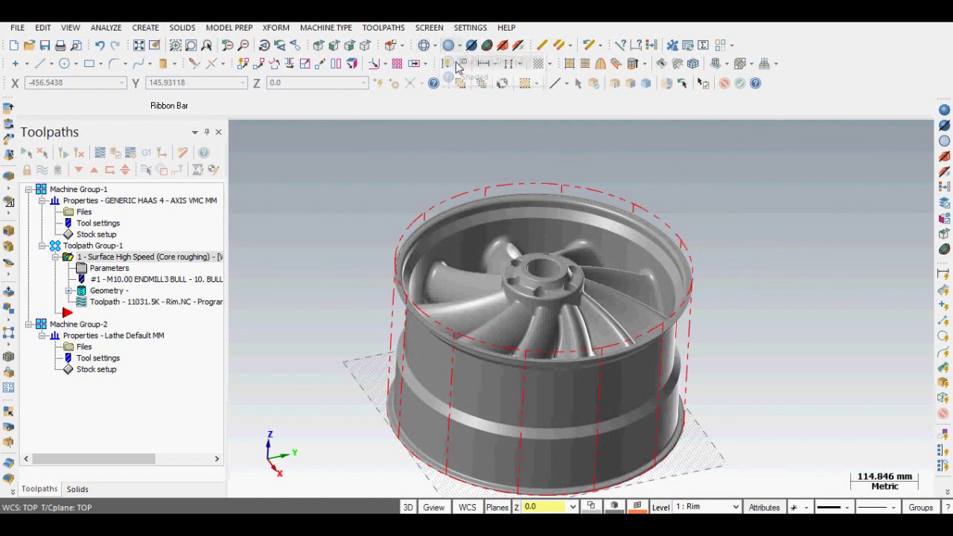
pyautogui.scroll(1, 721, 170)
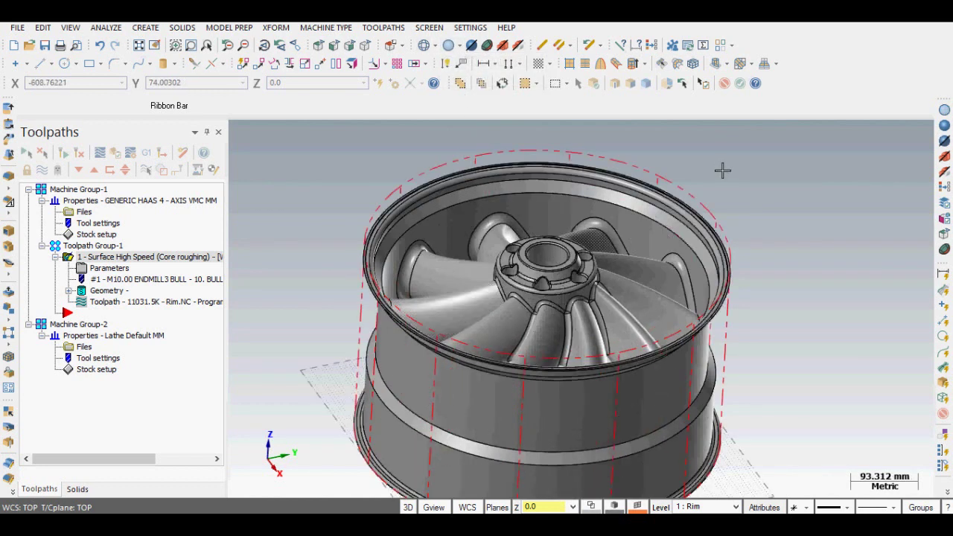
pyautogui.moveTo(722, 170); pyautogui.dragTo(729, 185, button='middle')
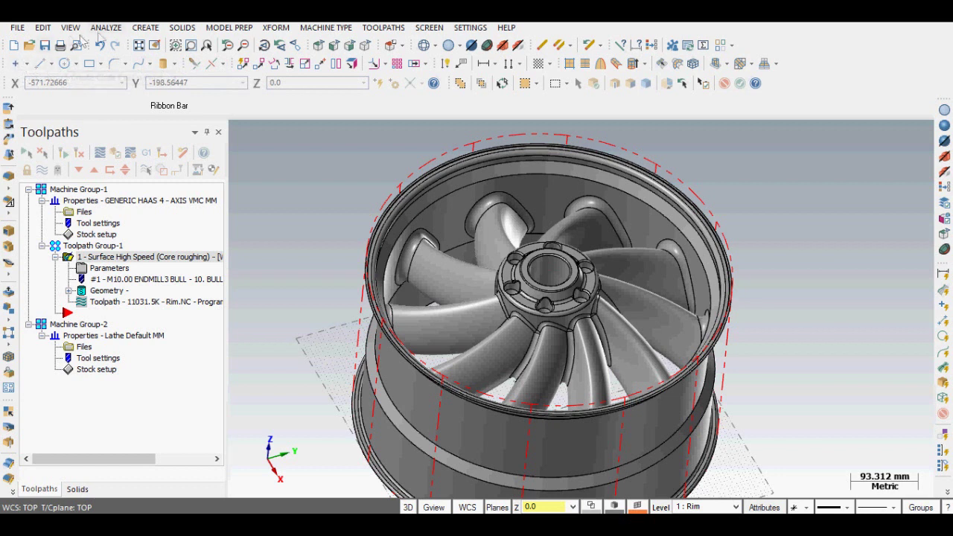
# Examine the geometry creation commands, including the arc, surface and primitive options
pyautogui.click(145, 30)
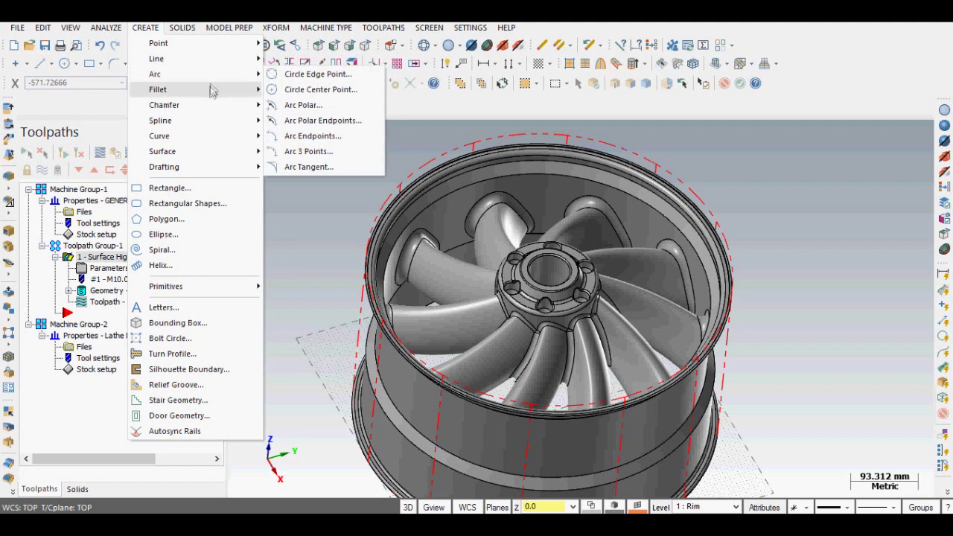
pyautogui.moveTo(209, 92)
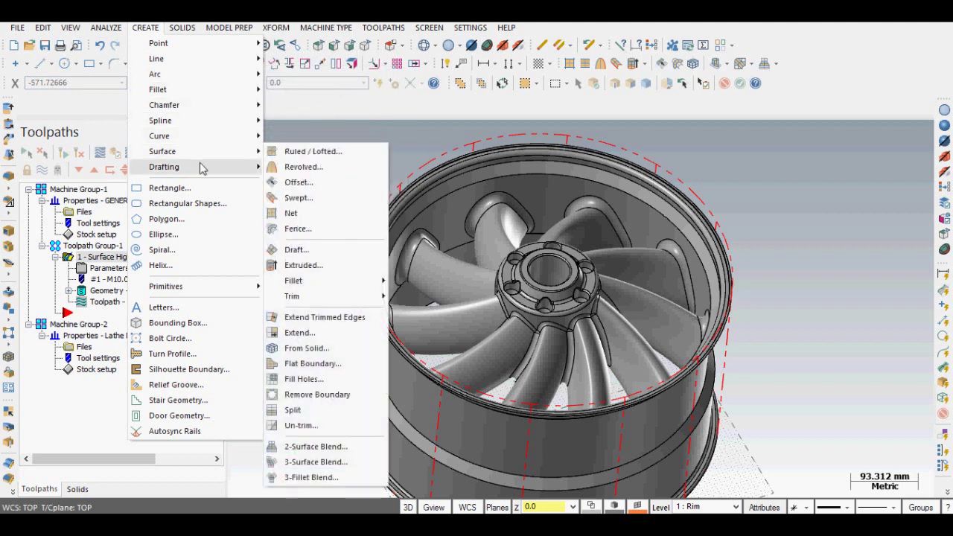
pyautogui.moveTo(201, 169)
pyautogui.click(389, 136)
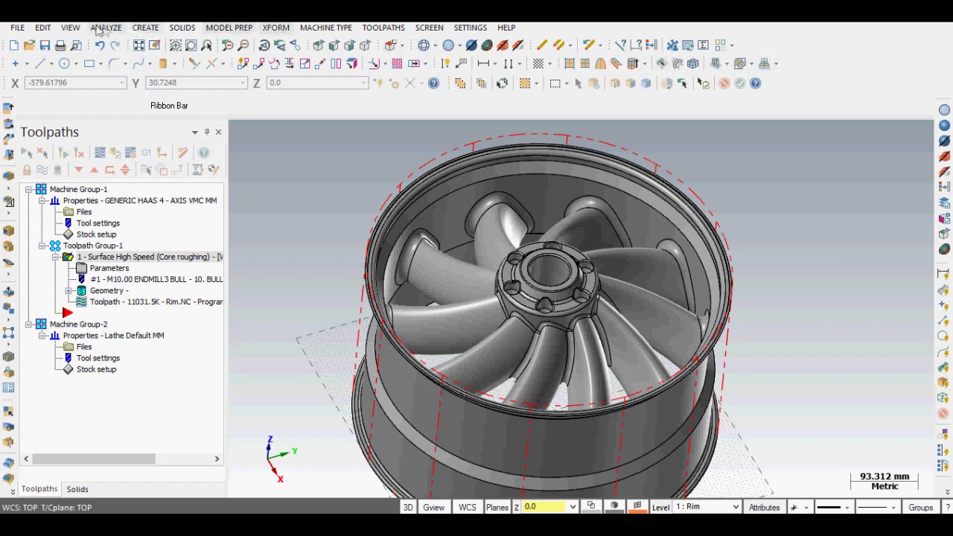
pyautogui.click(143, 29)
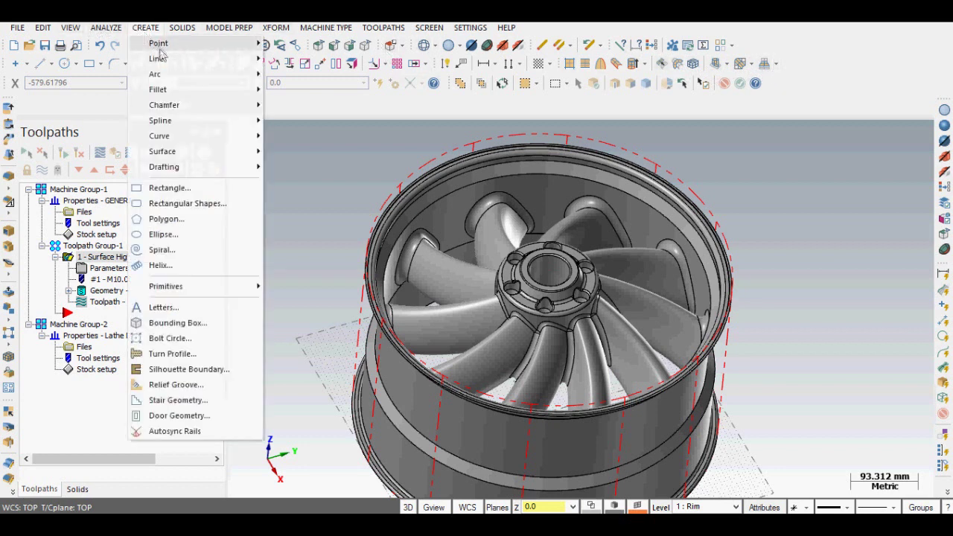
pyautogui.moveTo(198, 289)
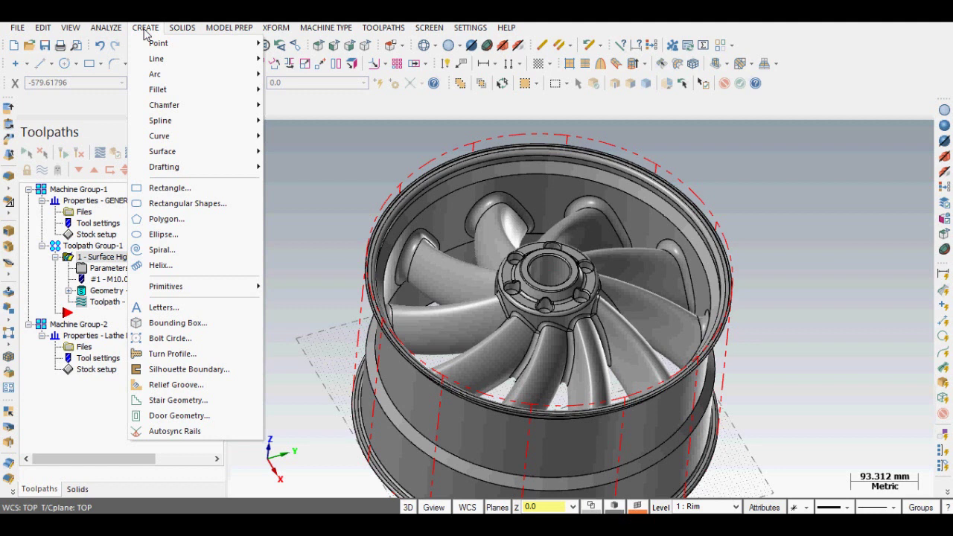
# Review the model preparation and transform commands and the available machine types, and select Machine Group-1
pyautogui.moveTo(229, 27)
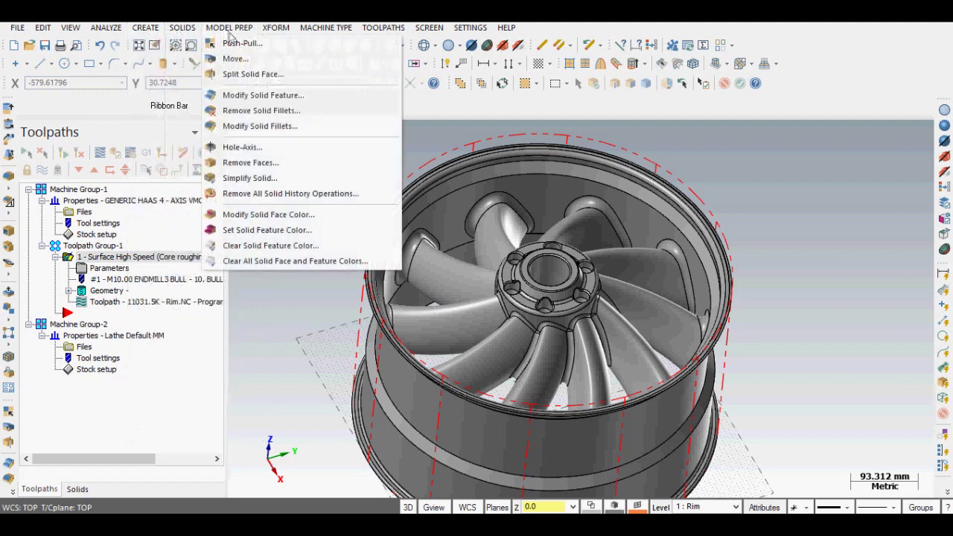
pyautogui.moveTo(270, 33)
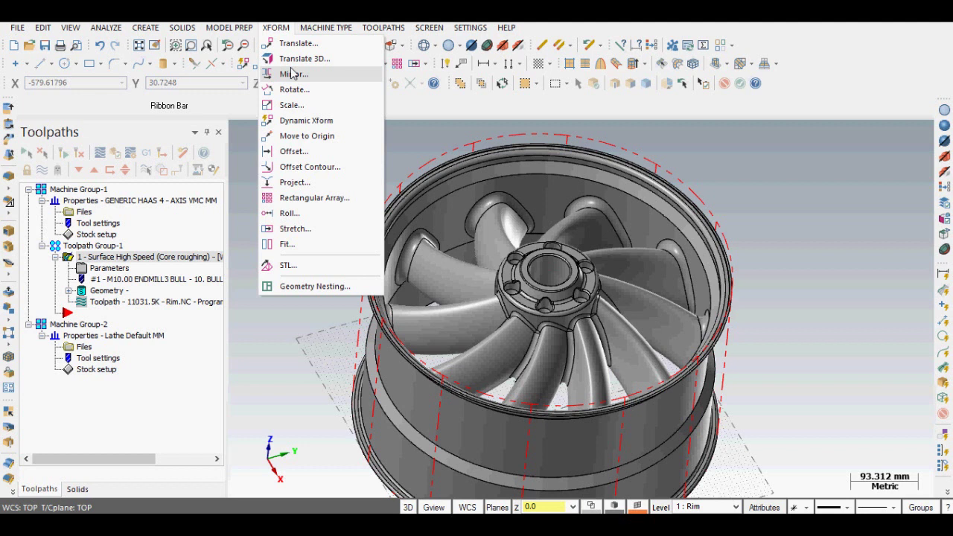
pyautogui.moveTo(319, 32)
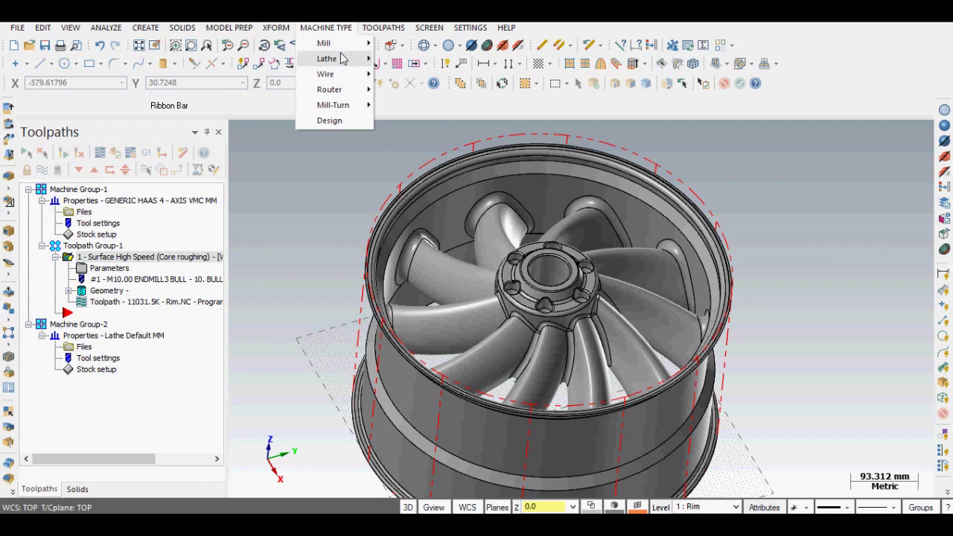
pyautogui.moveTo(346, 49)
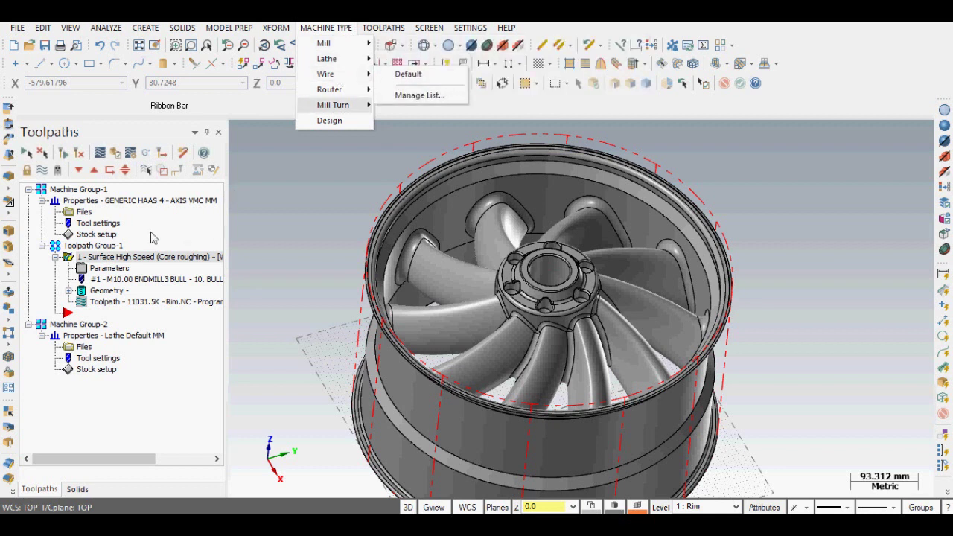
pyautogui.click(80, 190)
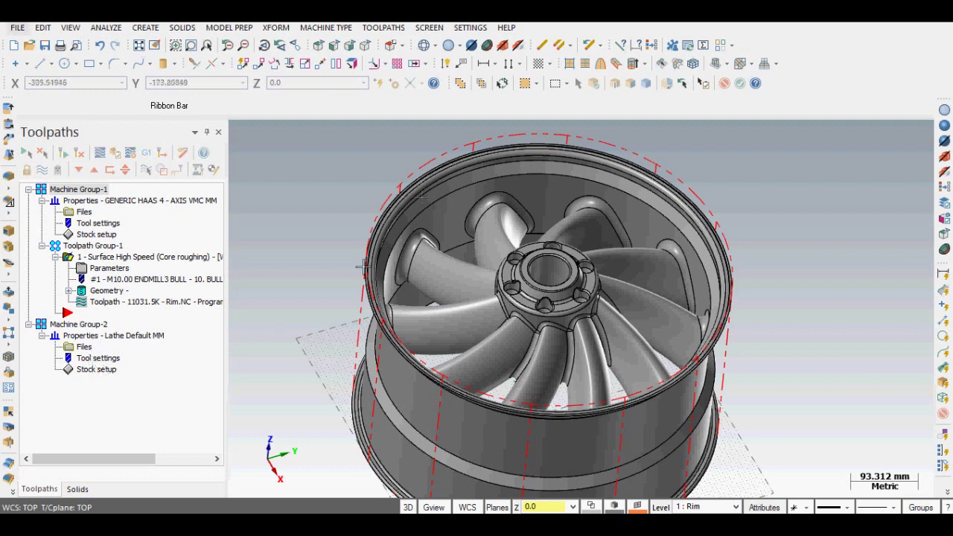
# Review the screen display commands, the configuration and customization settings, and the help options
pyautogui.click(429, 30)
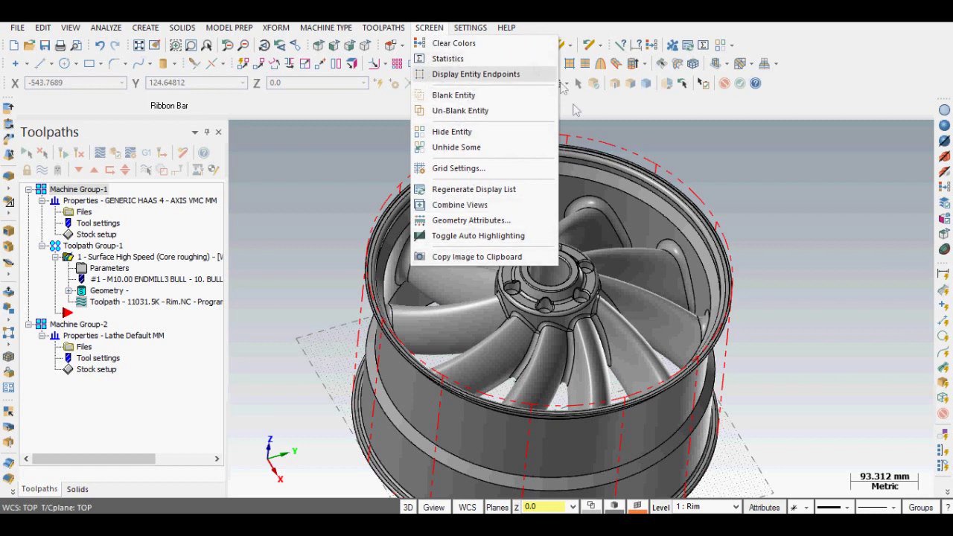
pyautogui.click(806, 83)
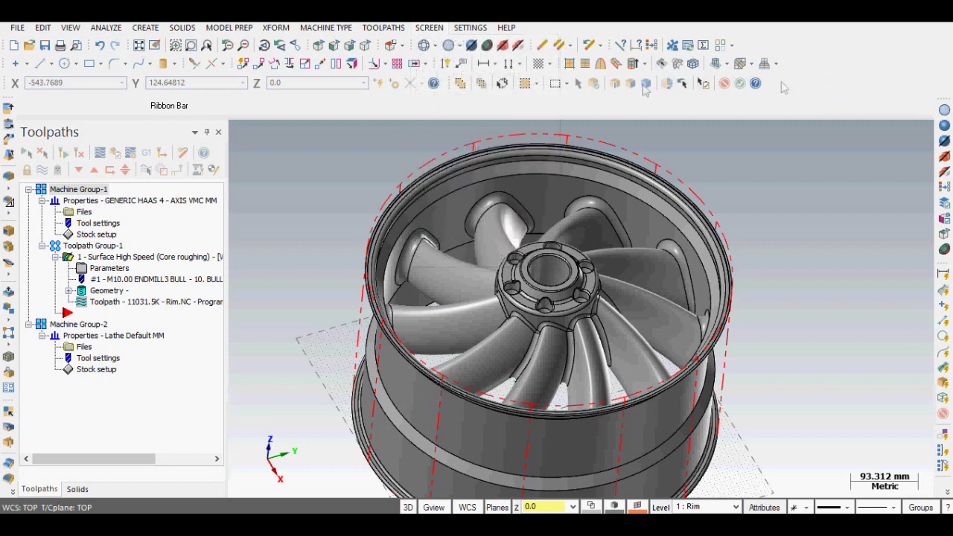
pyautogui.click(469, 28)
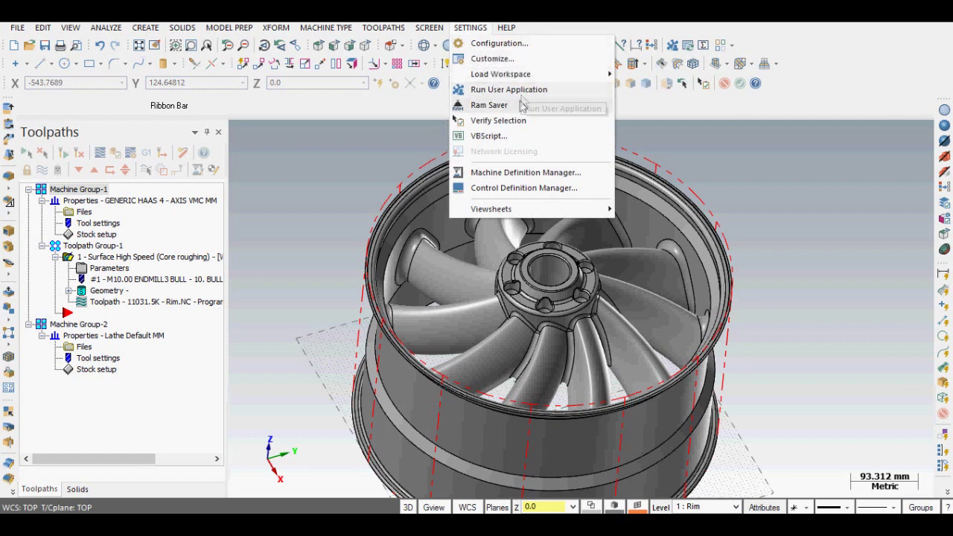
pyautogui.click(671, 116)
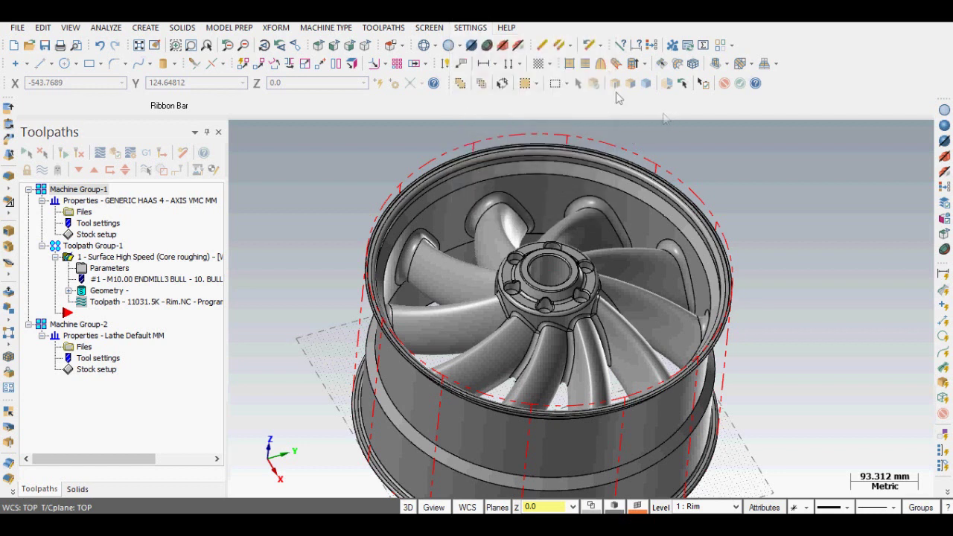
pyautogui.click(504, 30)
pyautogui.click(508, 31)
pyautogui.scroll(3, 395, 214)
pyautogui.scroll(-5, 395, 214)
pyautogui.moveTo(283, 233); pyautogui.dragTo(399, 203, button='middle')
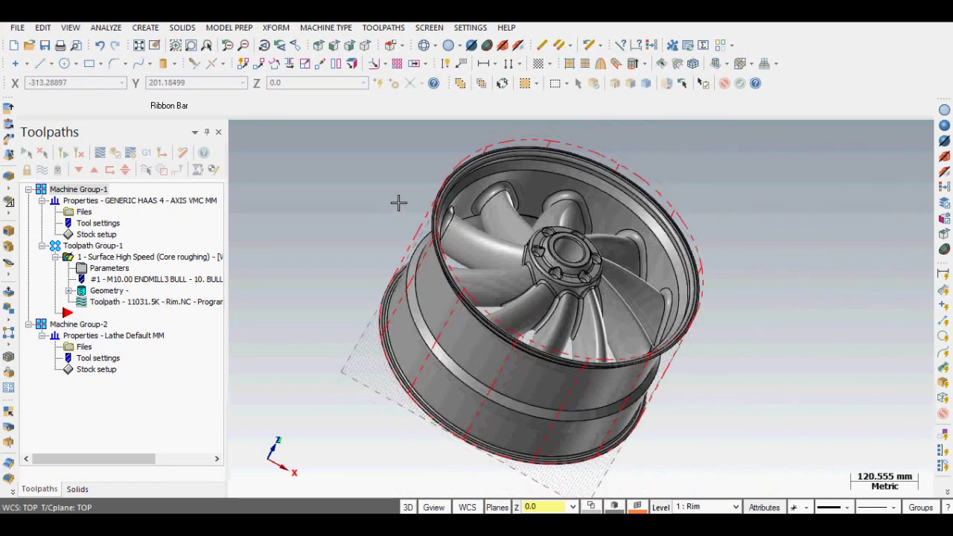
pyautogui.moveTo(391, 170); pyautogui.dragTo(394, 165, button='middle')
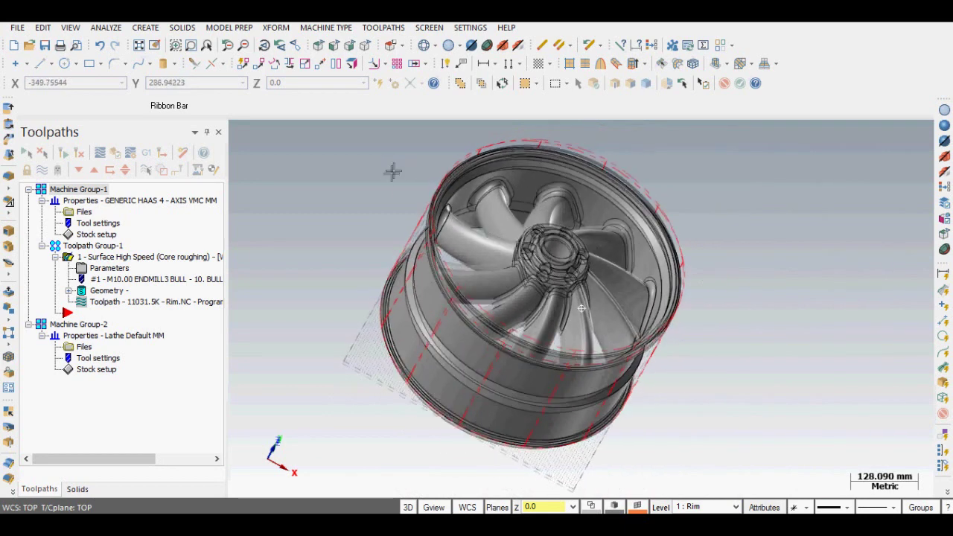
pyautogui.moveTo(343, 166); pyautogui.dragTo(395, 193, button='middle')
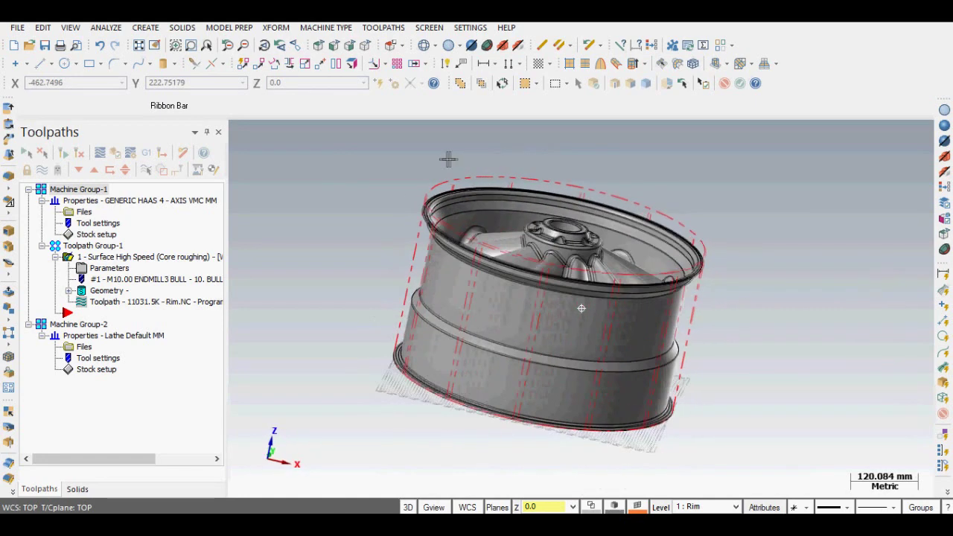
# Examine the shaded wheel rim and its dashed stock boundary from several angles, including the hub, spokes and outer barrel
pyautogui.moveTo(391, 154); pyautogui.dragTo(595, 234, button='middle')
pyautogui.scroll(3, 578, 227)
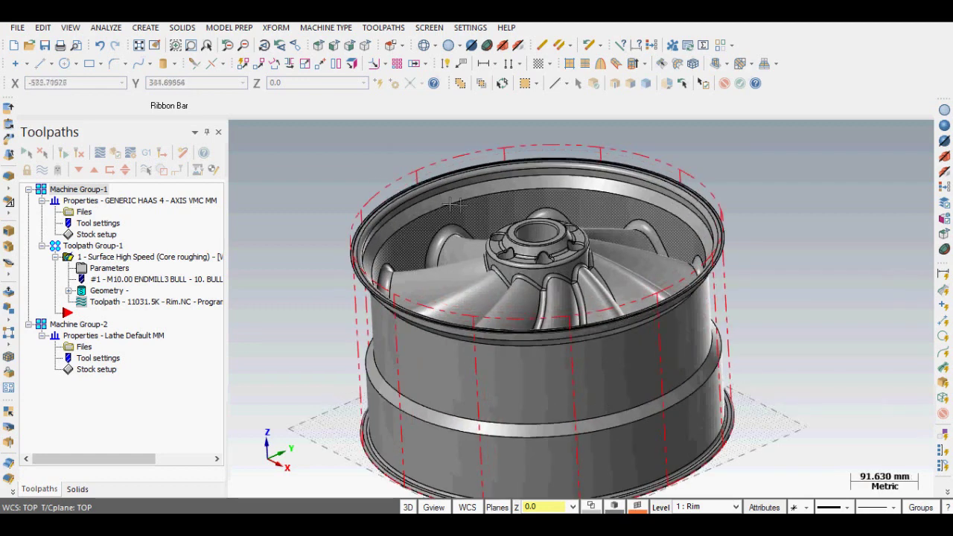
pyautogui.moveTo(383, 153); pyautogui.dragTo(447, 190, button='middle')
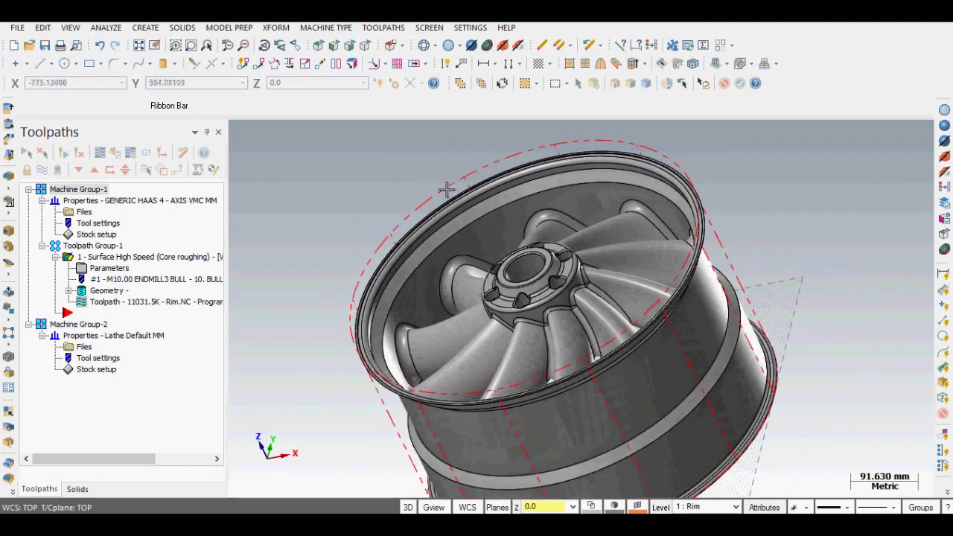
pyautogui.moveTo(350, 182); pyautogui.dragTo(408, 205, button='middle')
pyautogui.scroll(-6, 408, 205)
pyautogui.moveTo(349, 199)
pyautogui.mouseDown(button='middle')
pyautogui.moveTo(290, 200)
pyautogui.moveTo(321, 164)
pyautogui.moveTo(261, 164)
pyautogui.mouseUp(button='middle')
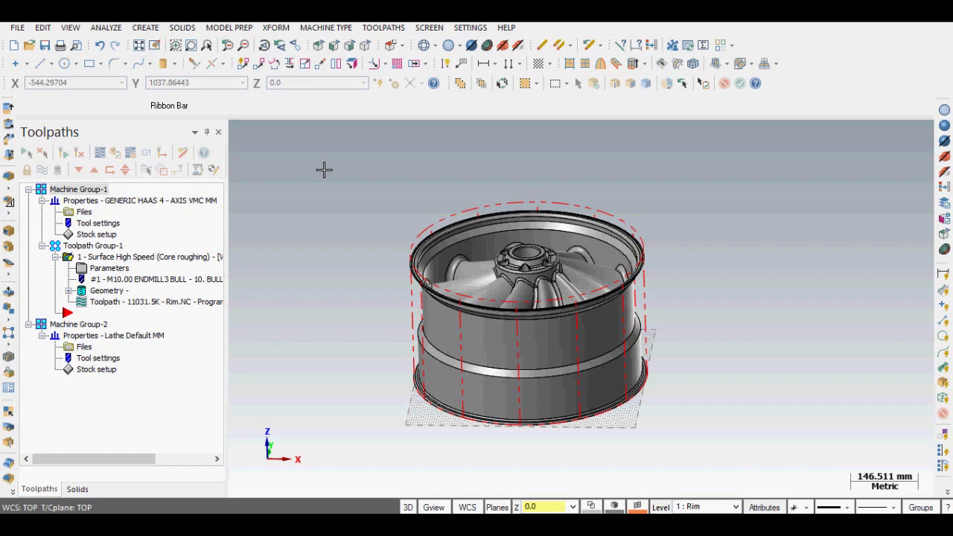
pyautogui.moveTo(365, 200)
pyautogui.mouseDown(button='middle')
pyautogui.moveTo(405, 202)
pyautogui.moveTo(450, 177)
pyautogui.moveTo(614, 217)
pyautogui.mouseUp(button='middle')
pyautogui.scroll(6, 588, 208)
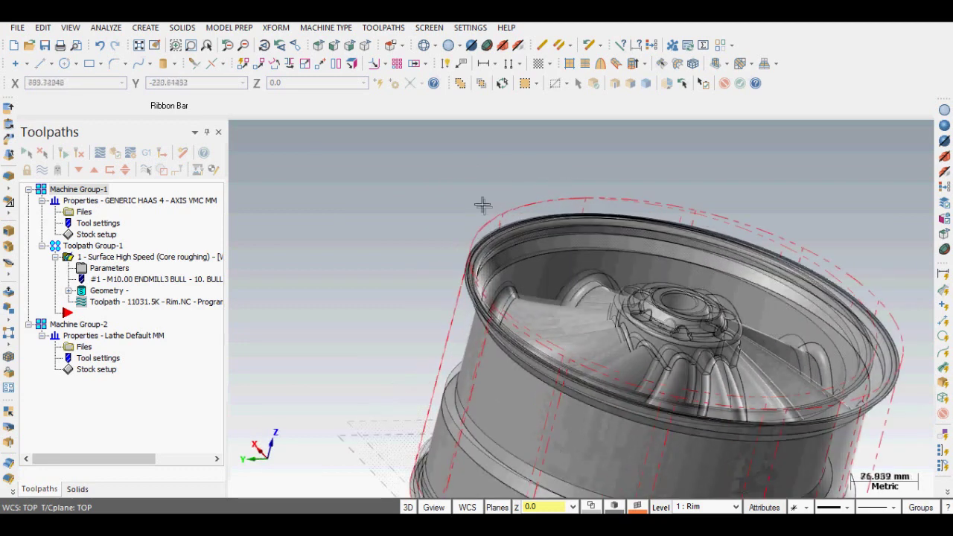
pyautogui.moveTo(450, 174)
pyautogui.mouseDown(button='middle')
pyautogui.moveTo(432, 186)
pyautogui.moveTo(436, 164)
pyautogui.moveTo(457, 186)
pyautogui.mouseUp(button='middle')
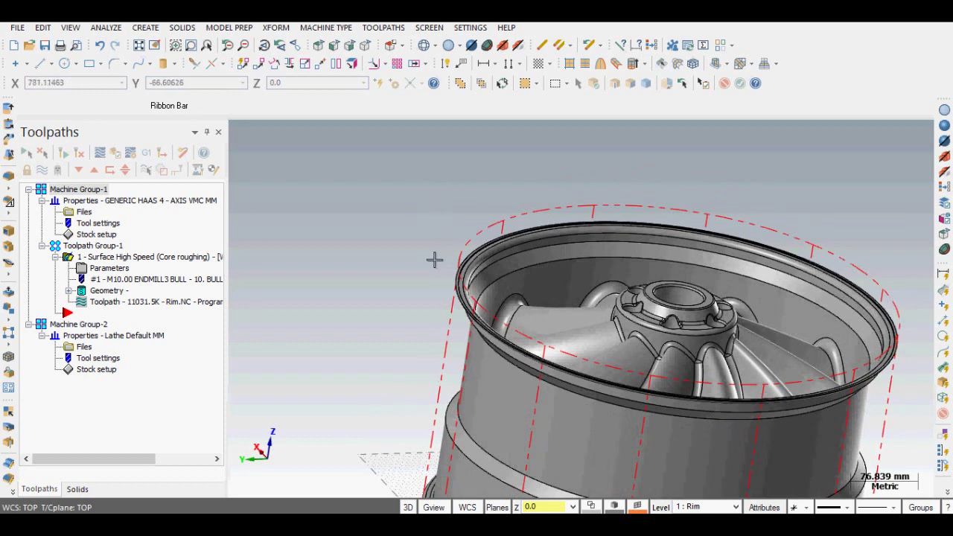
pyautogui.scroll(2, 434, 259)
pyautogui.scroll(-5, 434, 259)
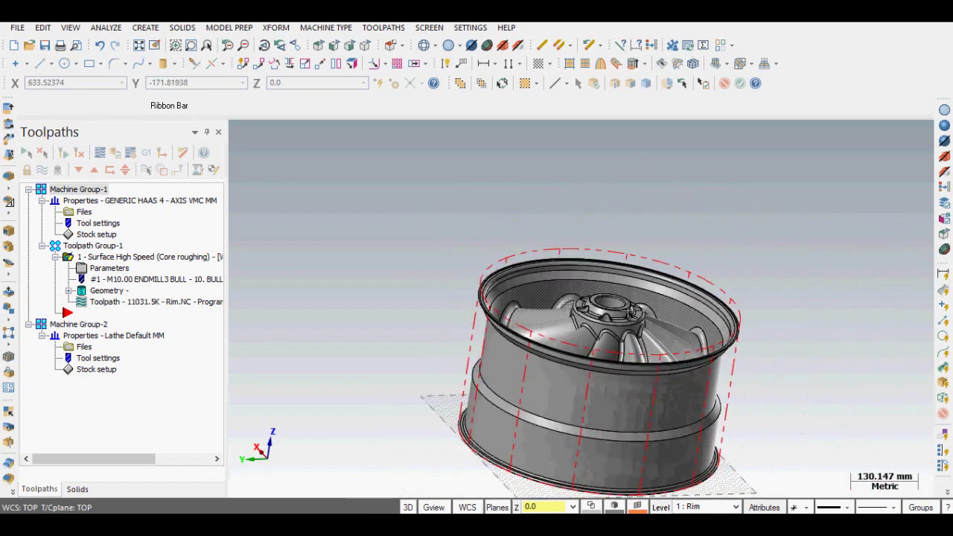
pyautogui.moveTo(772, 369); pyautogui.dragTo(644, 302, button='middle')
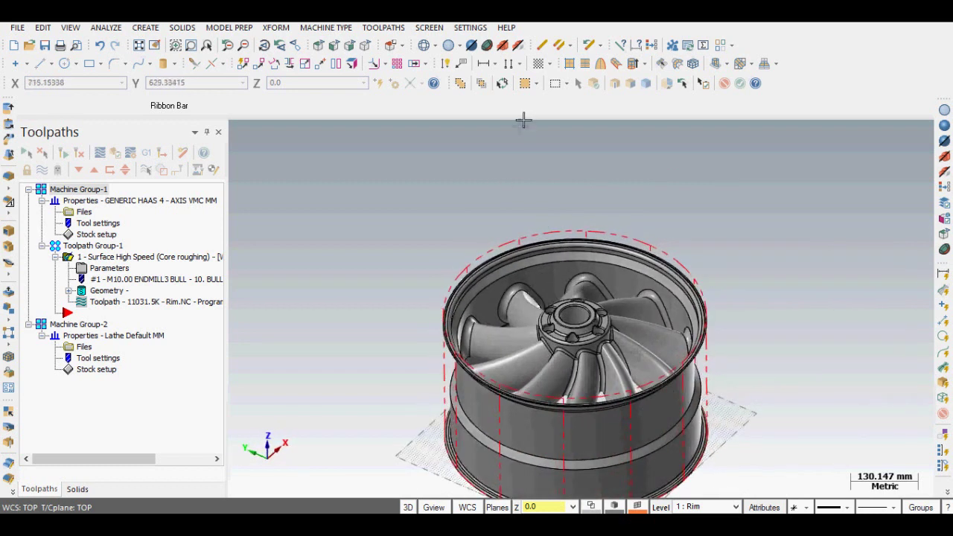